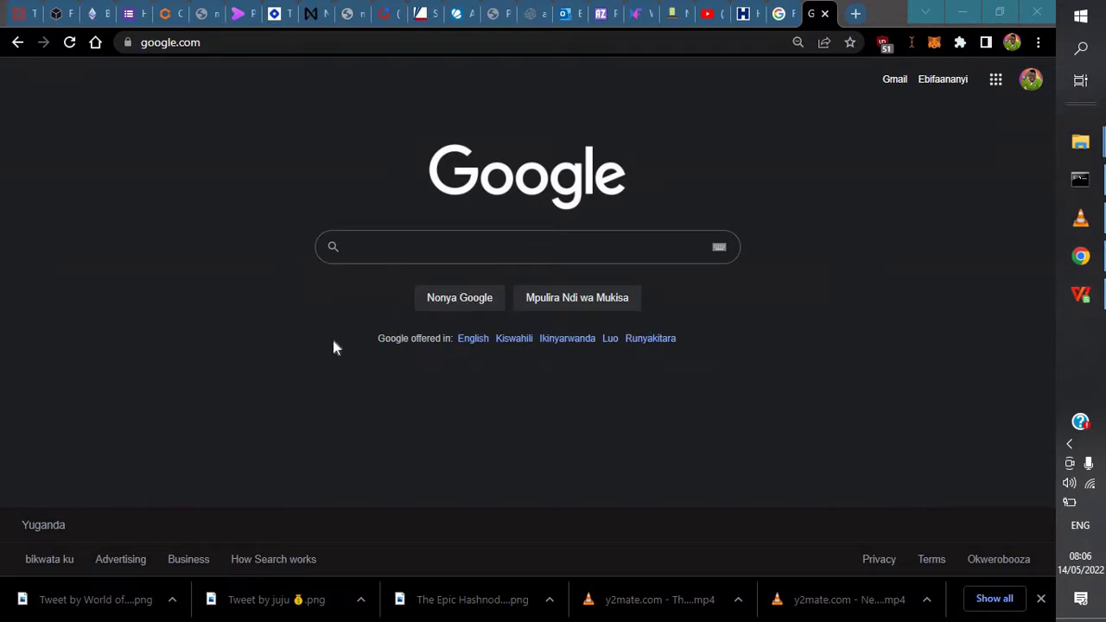
# Search Google for "friday the 13th" using the matching search suggestion
pyautogui.moveTo(714, 339); pyautogui.dragTo(455, 323)
pyautogui.click(783, 323)
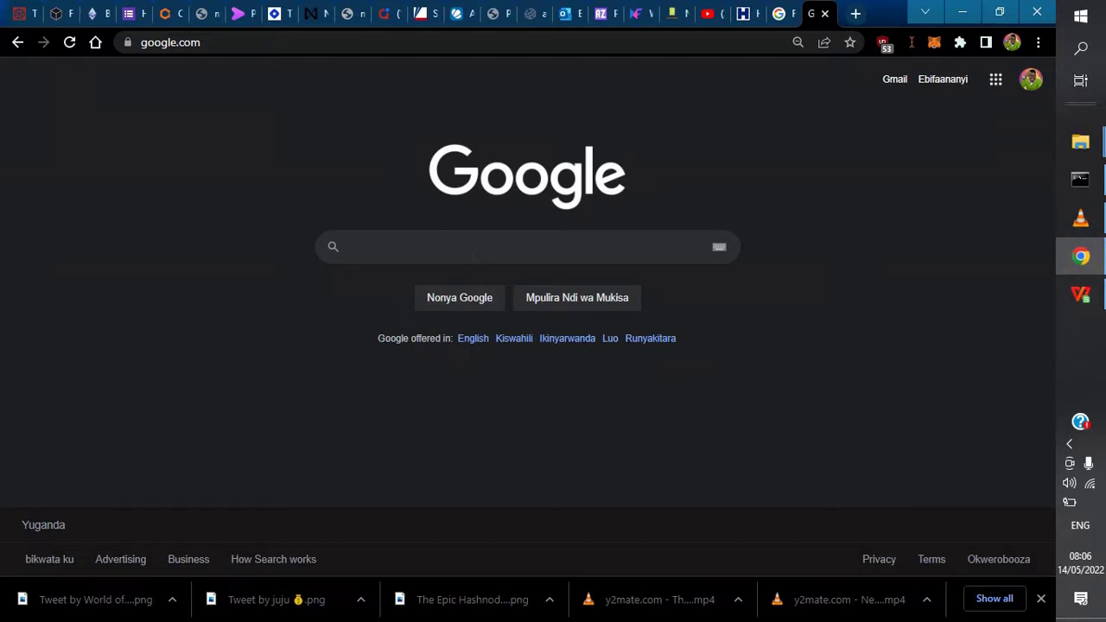
pyautogui.write('Frid')
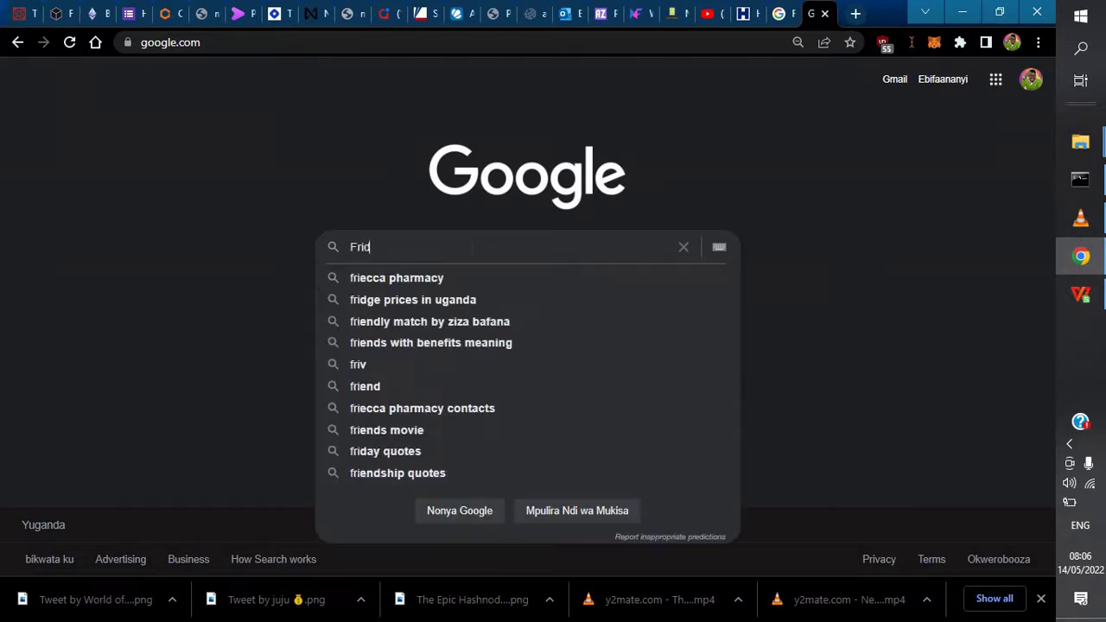
pyautogui.write('ay The')
pyautogui.press('Down')
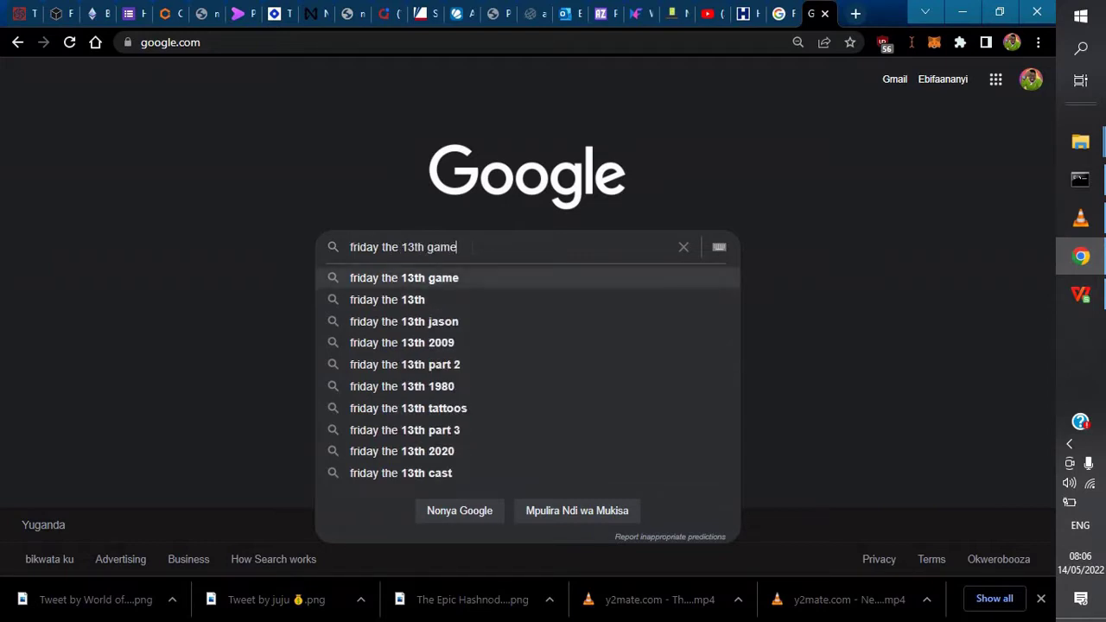
pyautogui.press('Down')
pyautogui.press('Down')
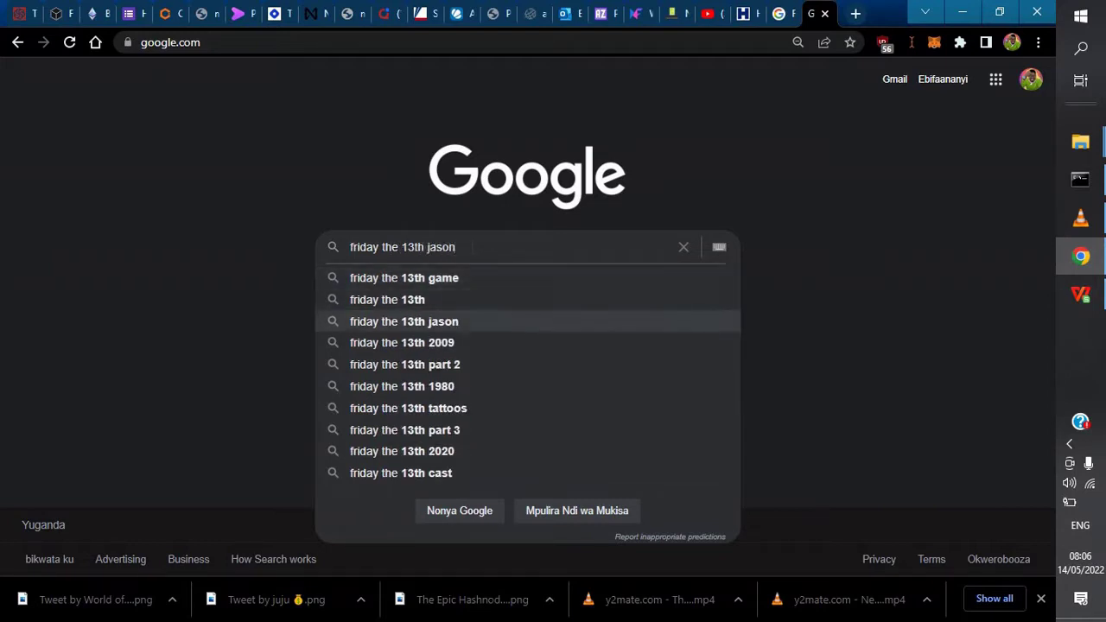
pyautogui.press('Up')
pyautogui.press('Return')
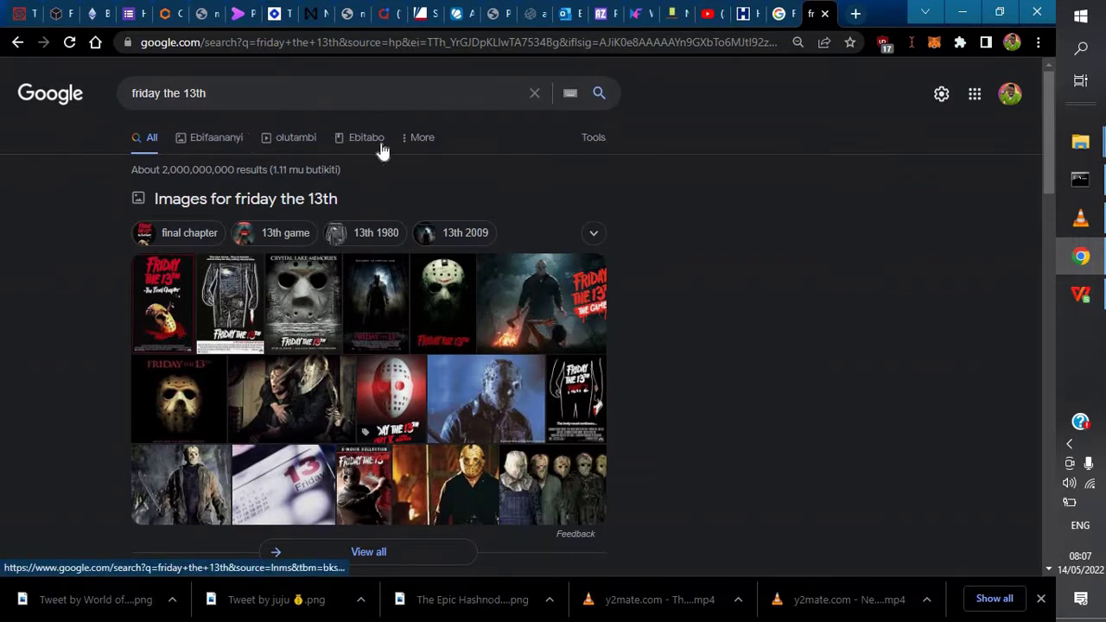
# Look through the general web results for the friday the 13th search
pyautogui.scroll(-5, 758, 326)
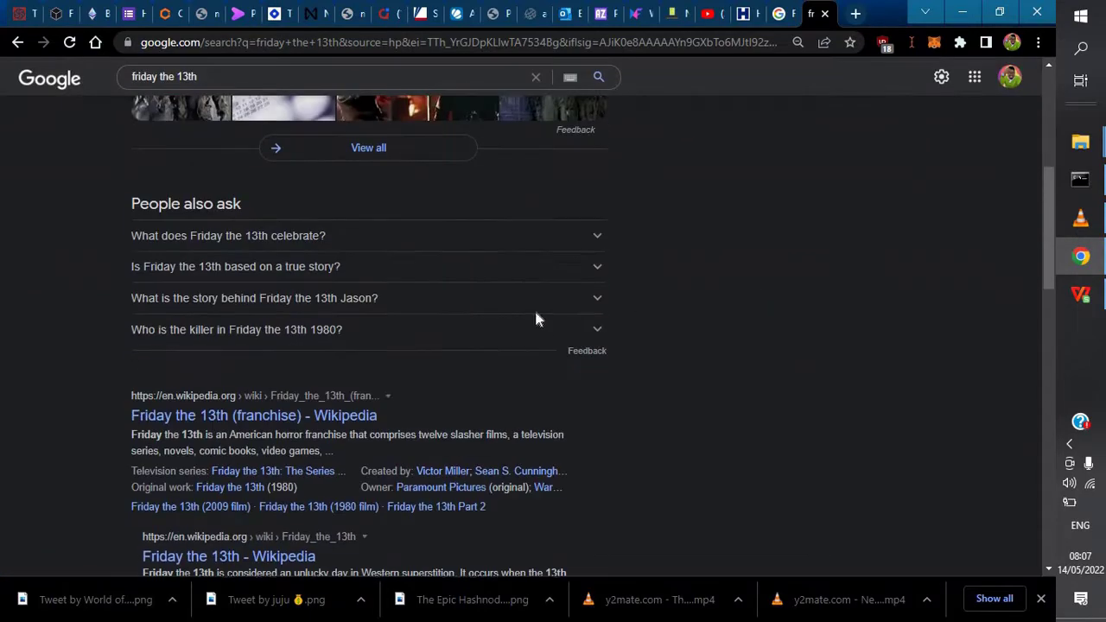
pyautogui.scroll(-5, 484, 320)
pyautogui.scroll(3, 307, 311)
pyautogui.scroll(6, 306, 311)
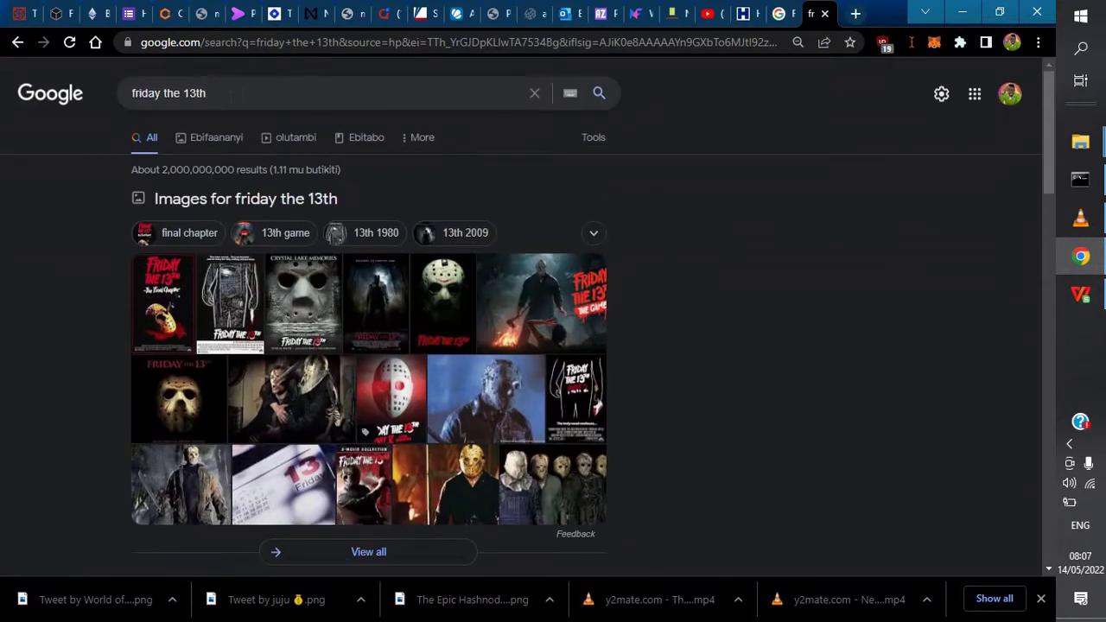
pyautogui.click(232, 97)
pyautogui.click(810, 249)
pyautogui.scroll(-1, 710, 309)
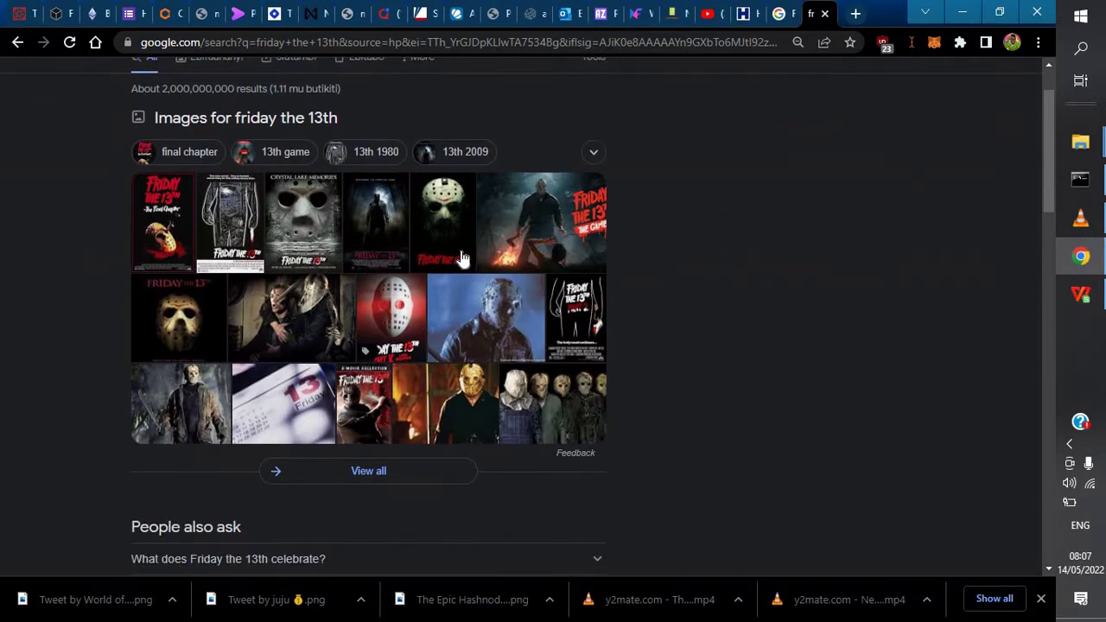
pyautogui.scroll(1, 449, 233)
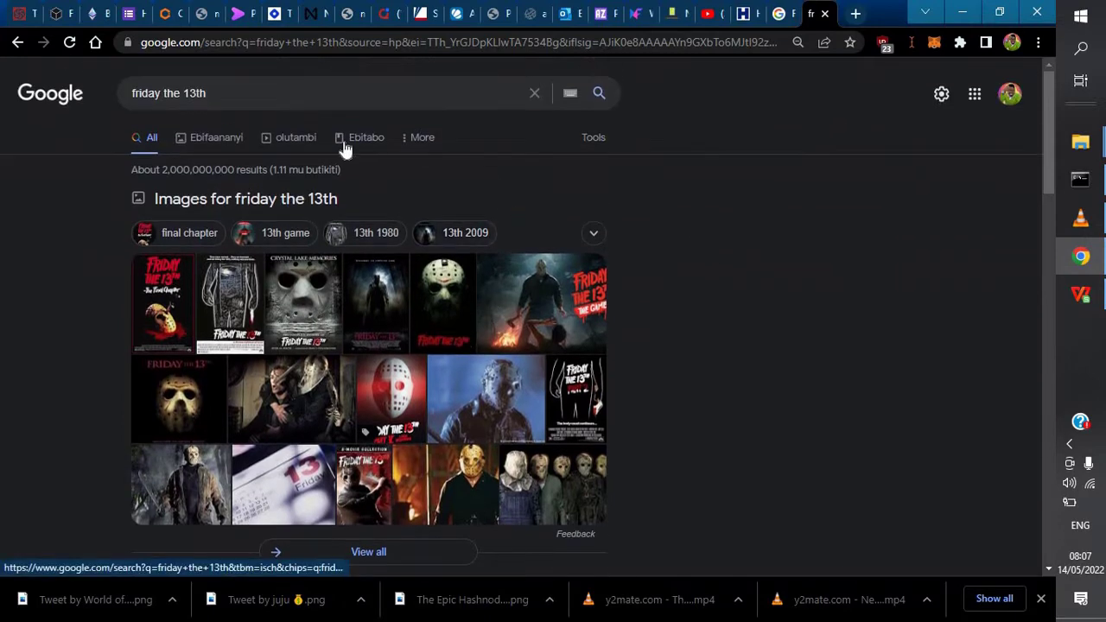
# Switch the friday the 13th search to image results and browse the pictures
pyautogui.click(208, 145)
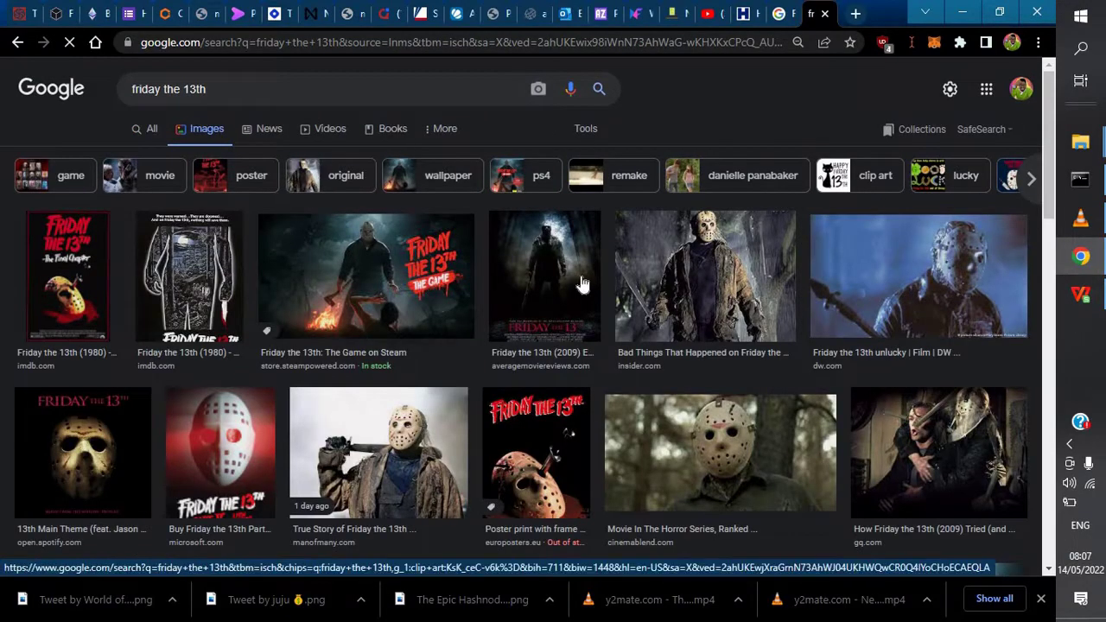
pyautogui.scroll(-12, 576, 285)
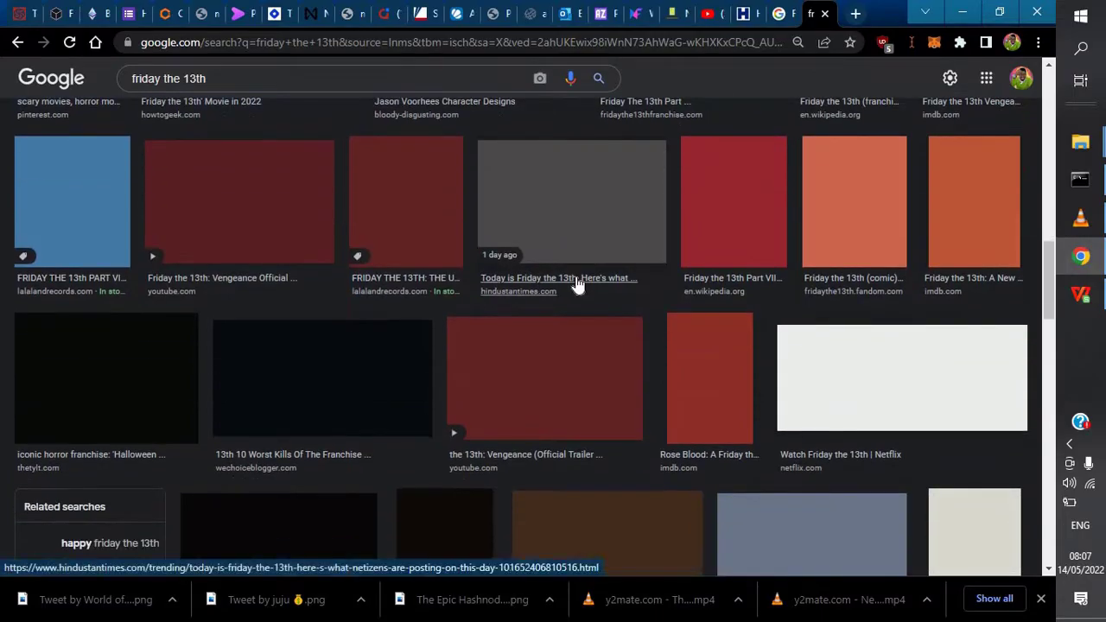
pyautogui.scroll(15, 577, 285)
pyautogui.scroll(-3, 579, 282)
pyautogui.scroll(-20, 579, 282)
pyautogui.scroll(20, 577, 278)
pyautogui.scroll(5, 577, 278)
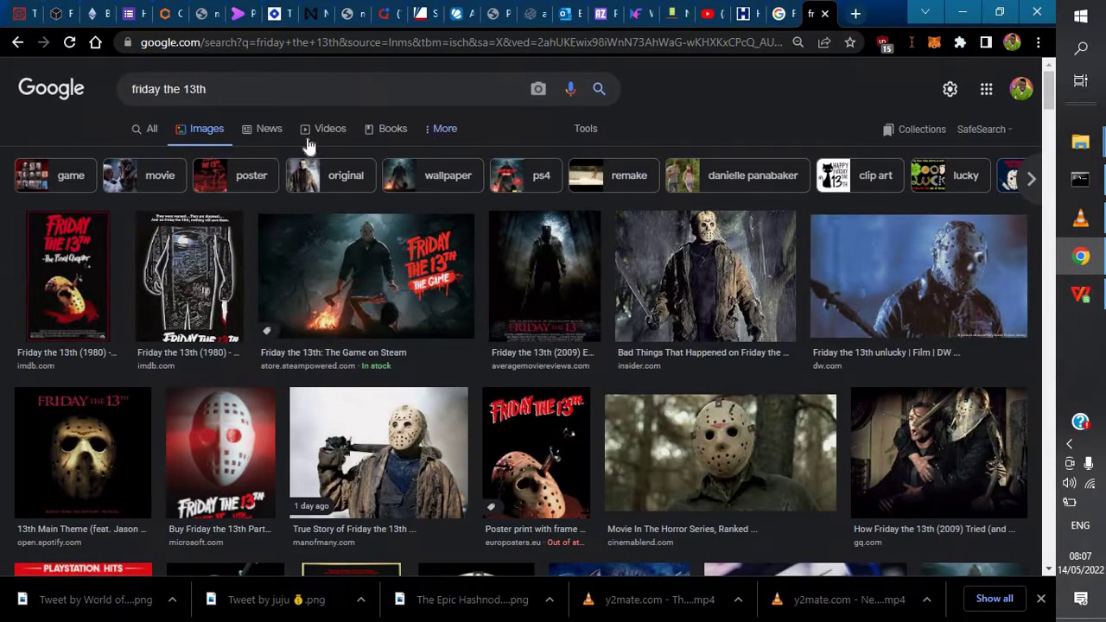
# Show the image search filters and limit the usage rights to Creative Commons licenses, reviewing the filtered pictures
pyautogui.click(588, 129)
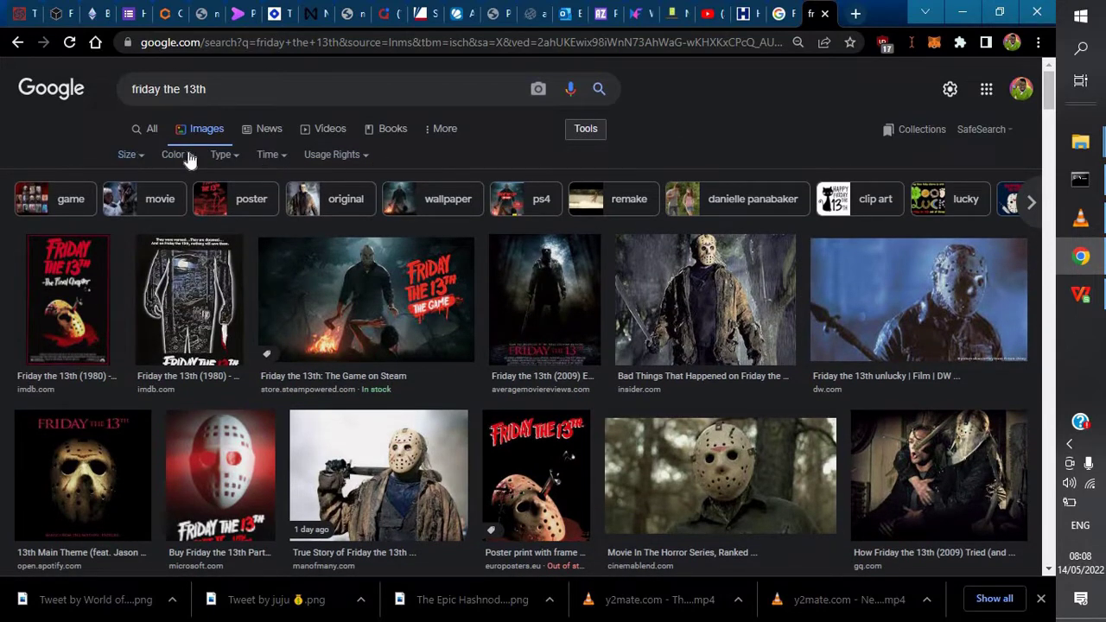
pyautogui.click(363, 157)
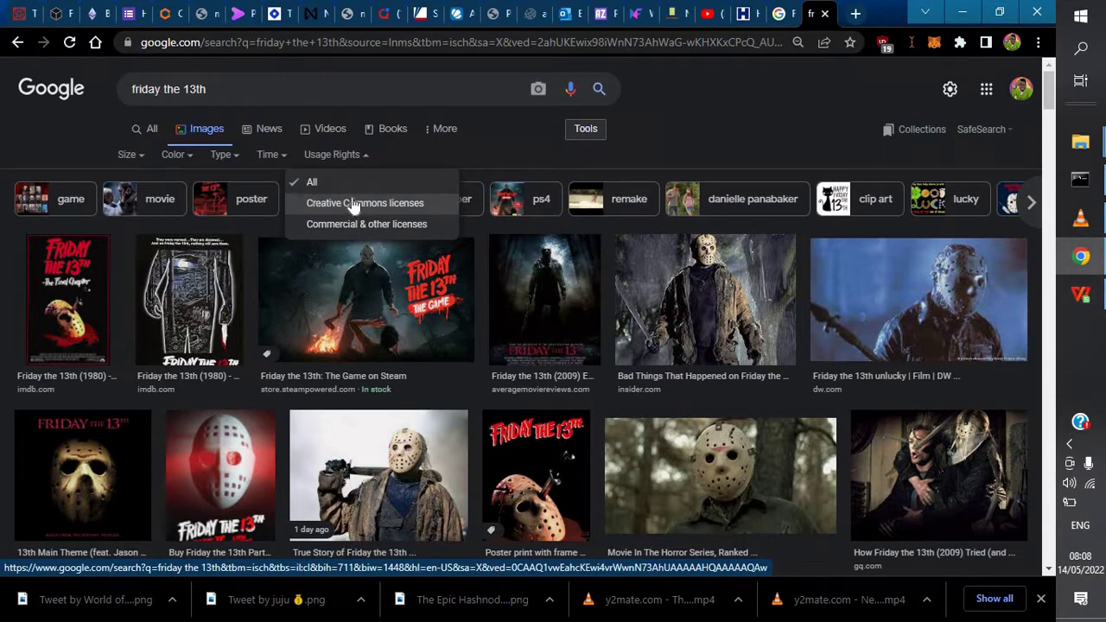
pyautogui.click(230, 177)
pyautogui.click(235, 164)
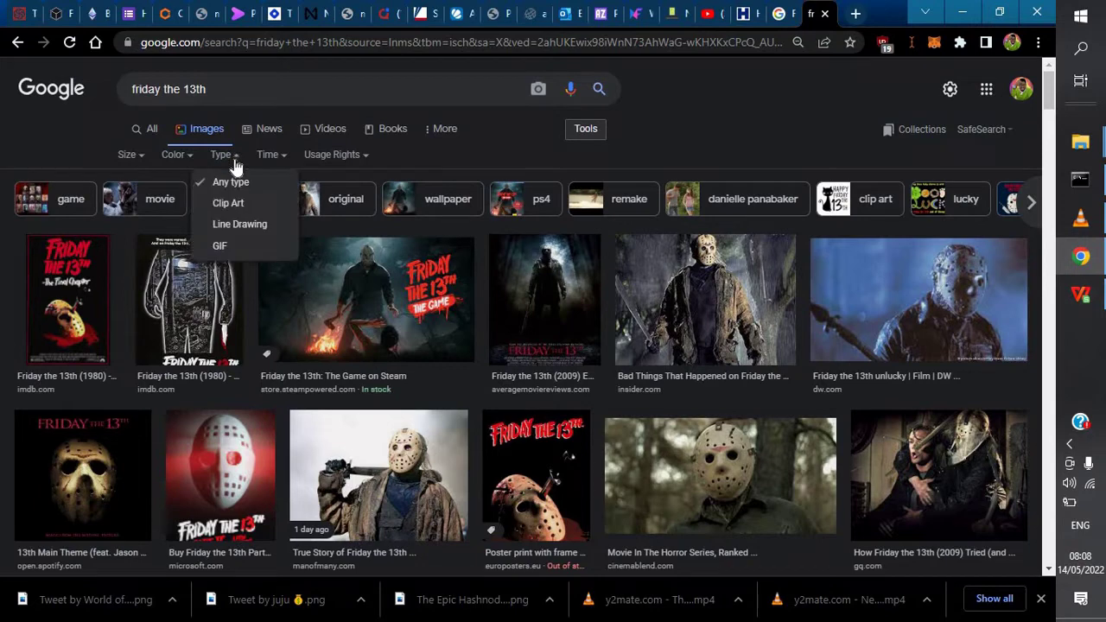
pyautogui.click(364, 163)
pyautogui.click(364, 163)
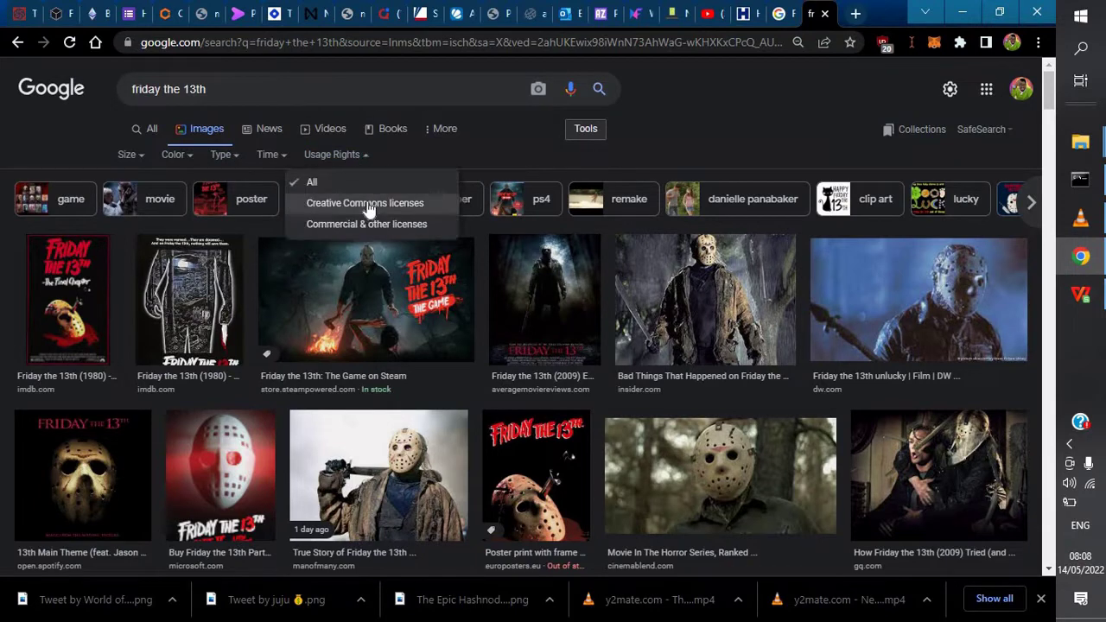
pyautogui.click(366, 204)
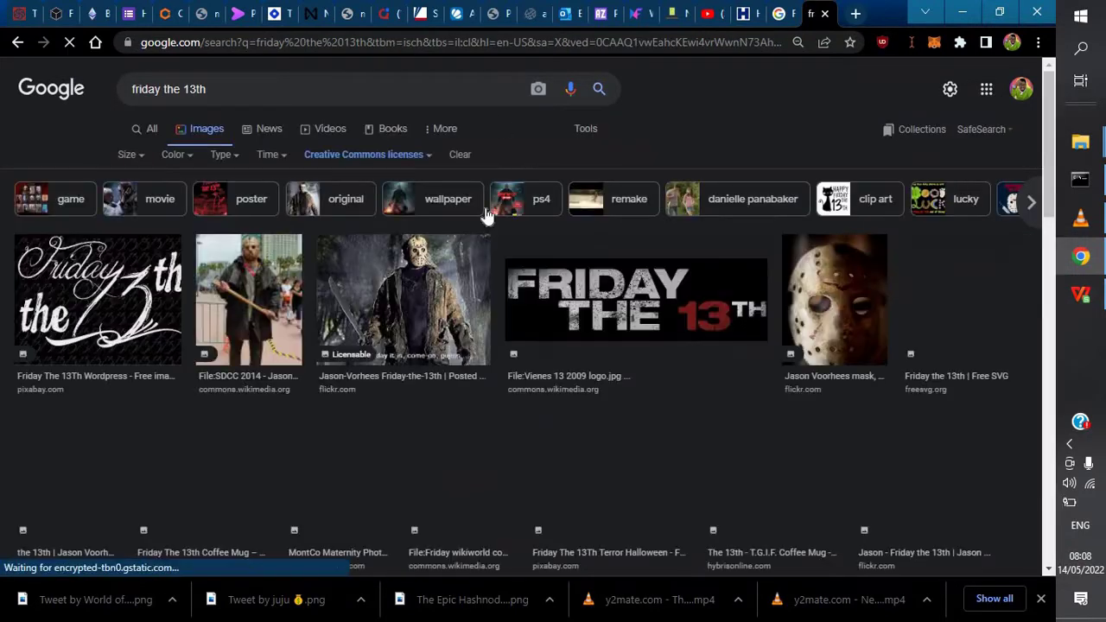
pyautogui.scroll(-8, 499, 323)
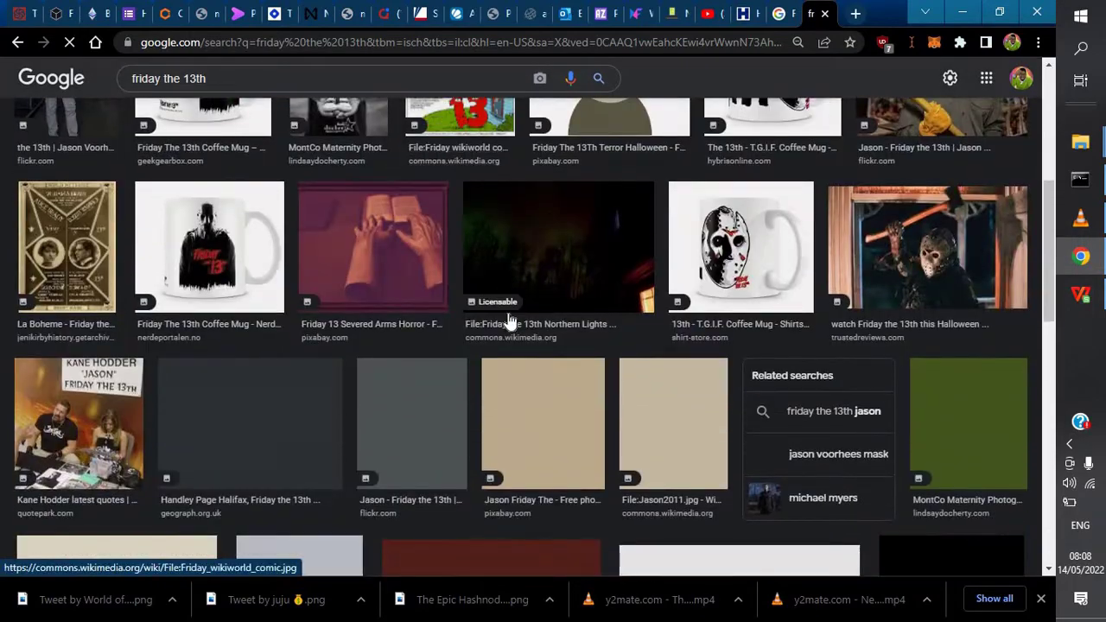
pyautogui.scroll(8, 500, 324)
pyautogui.scroll(-3, 490, 299)
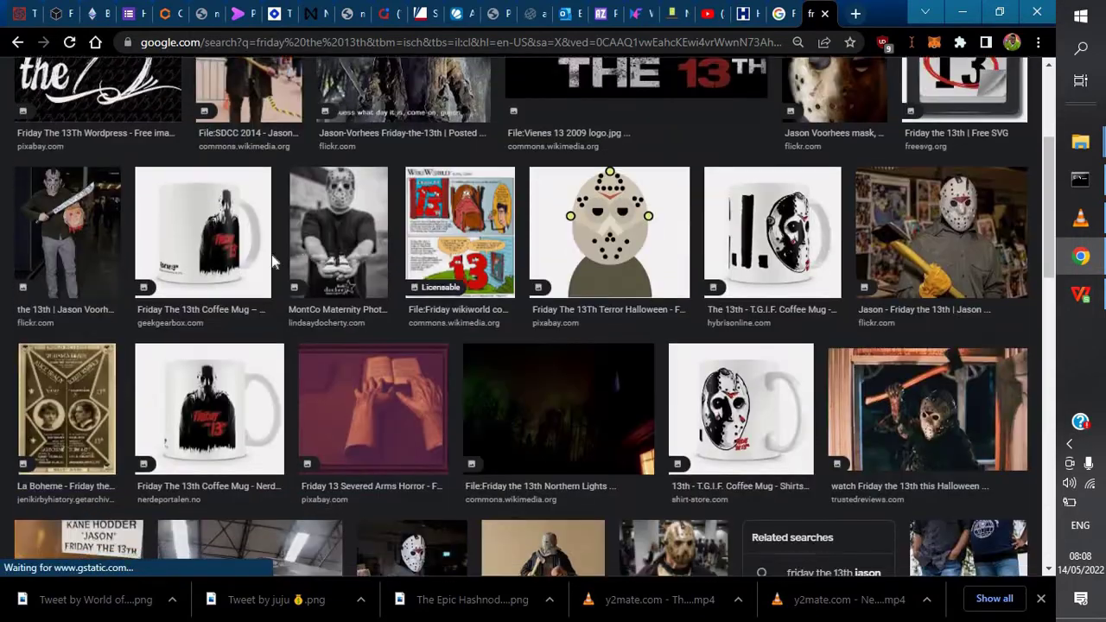
pyautogui.scroll(3, 262, 232)
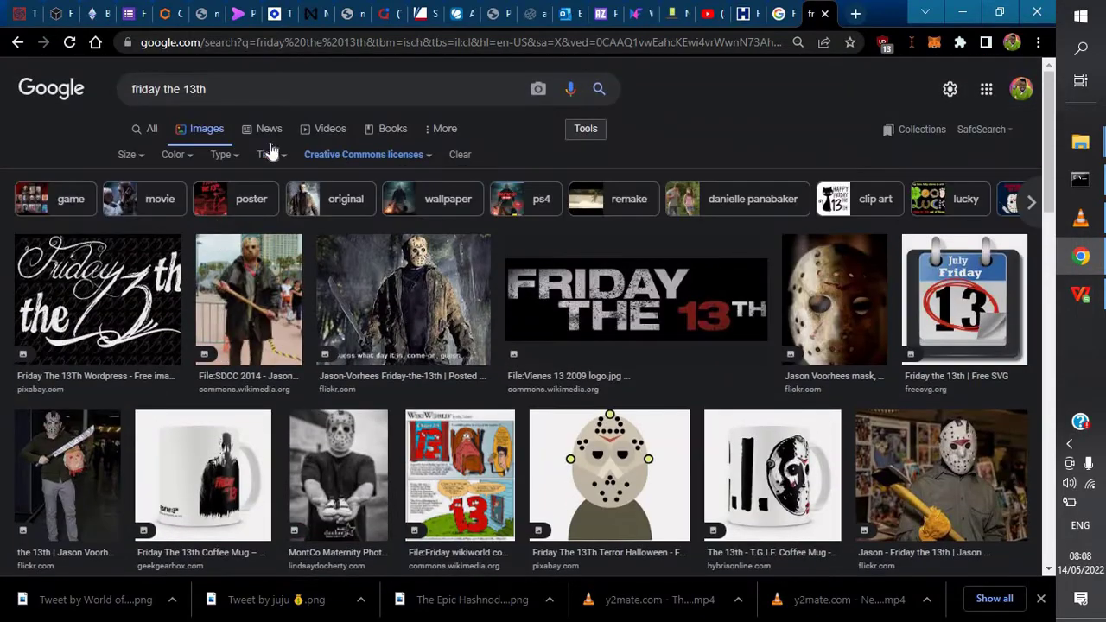
# Filter the image results by the Transparent color option and look over the matches
pyautogui.click(183, 157)
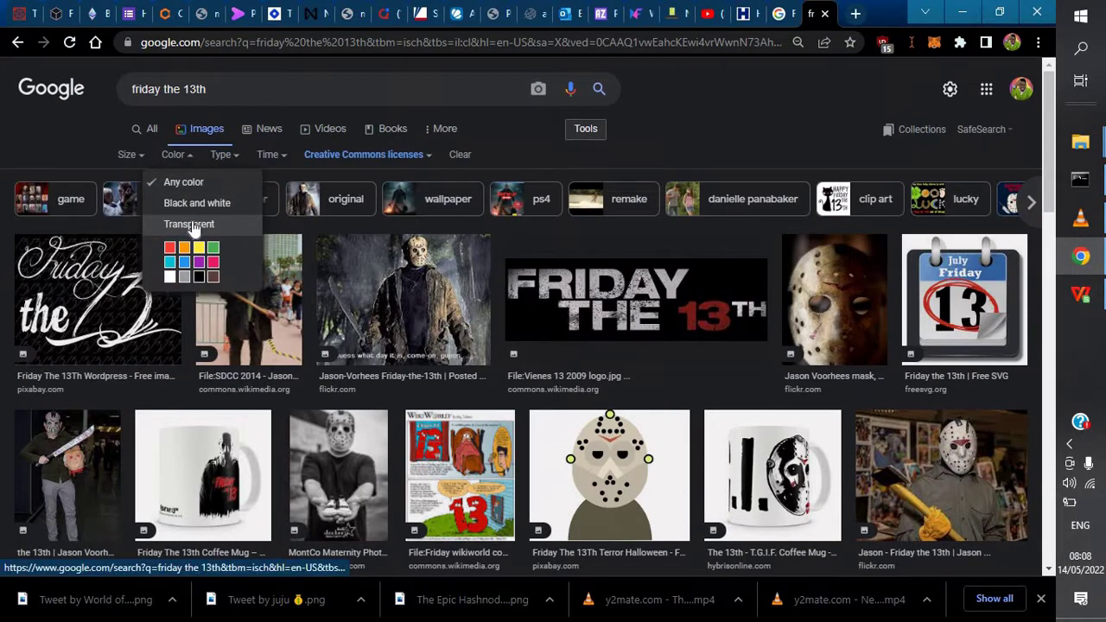
pyautogui.click(192, 226)
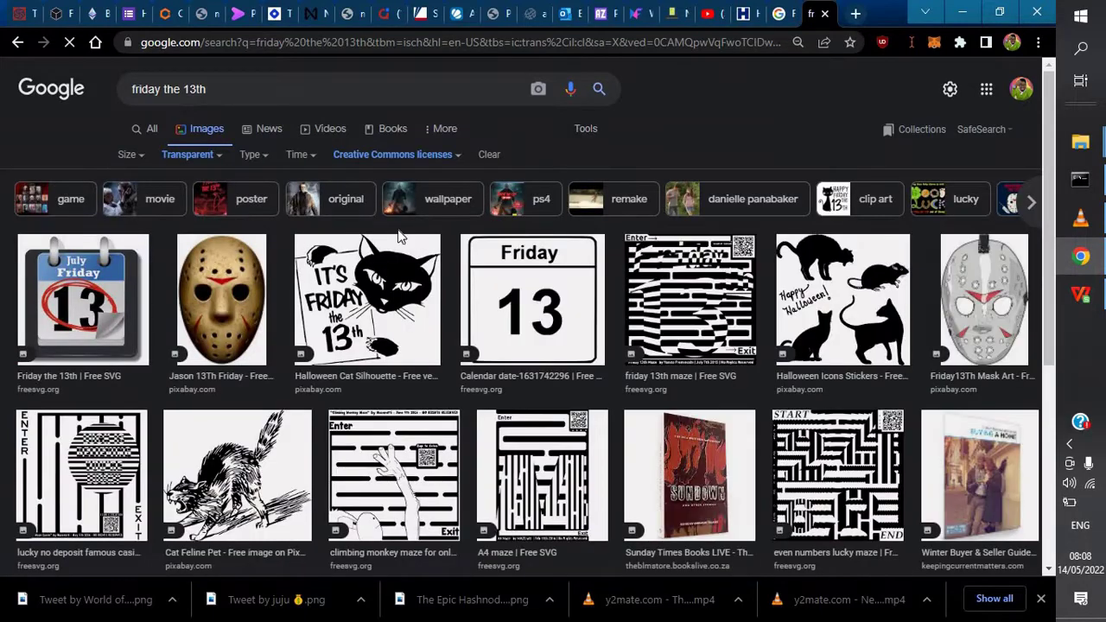
pyautogui.scroll(-5, 622, 277)
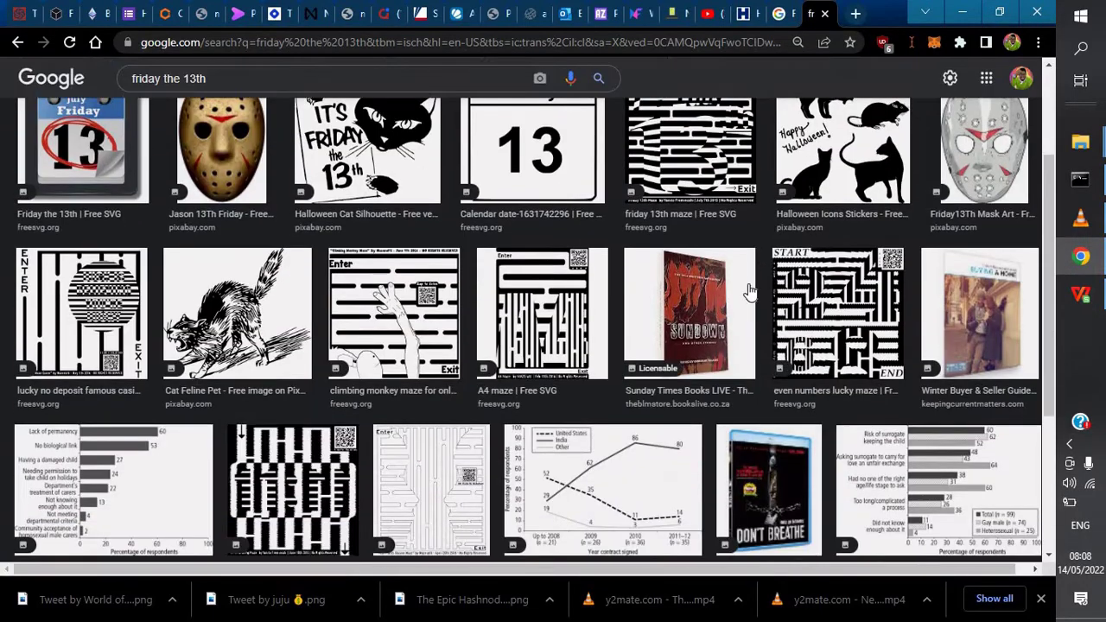
pyautogui.scroll(5, 685, 276)
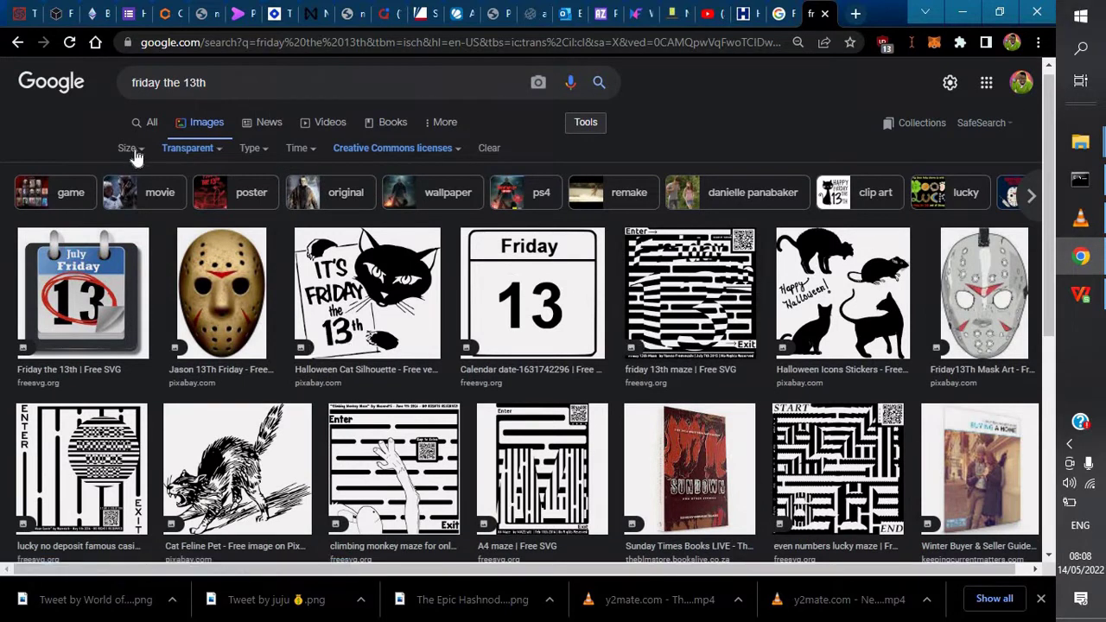
# Try the Icon size filter on the images, settle on Medium size instead and look over the matches
pyautogui.click(130, 149)
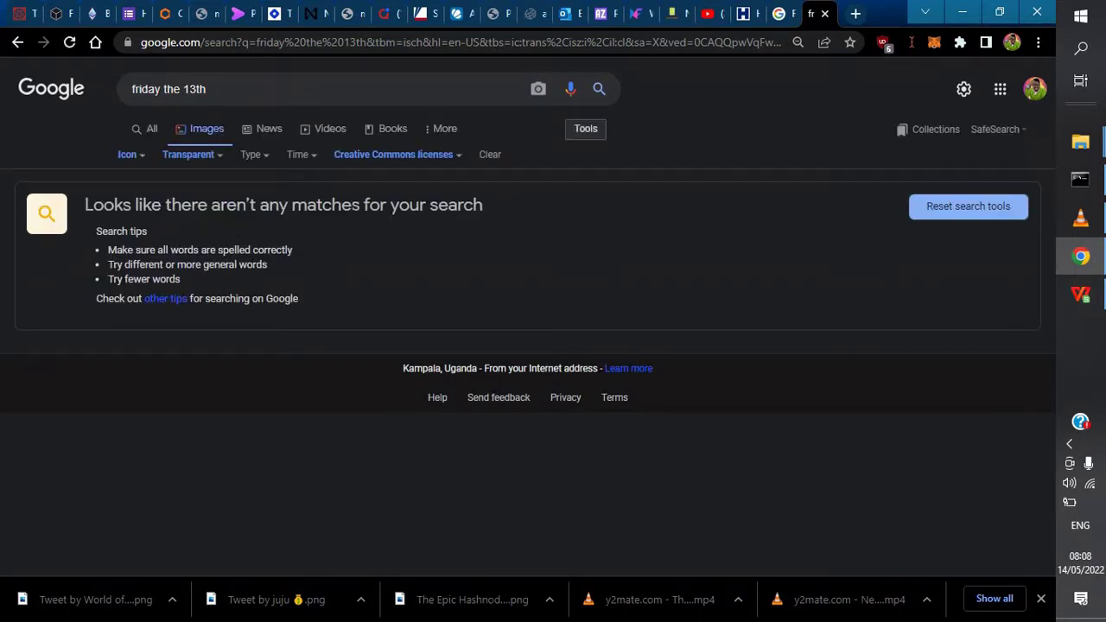
pyautogui.moveTo(484, 205); pyautogui.dragTo(93, 190)
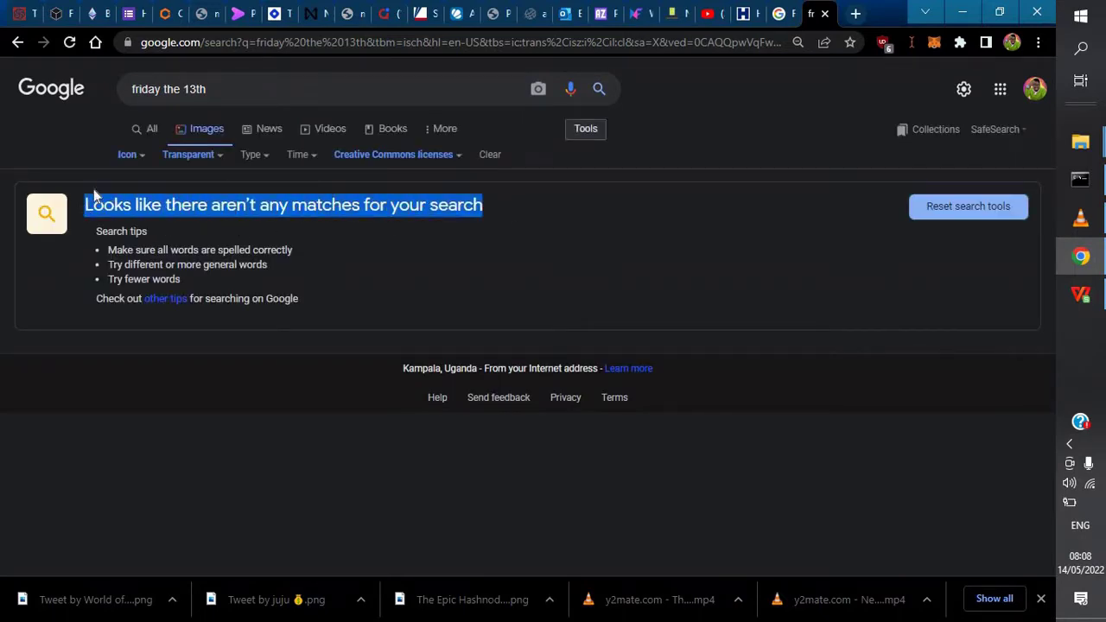
pyautogui.click(137, 157)
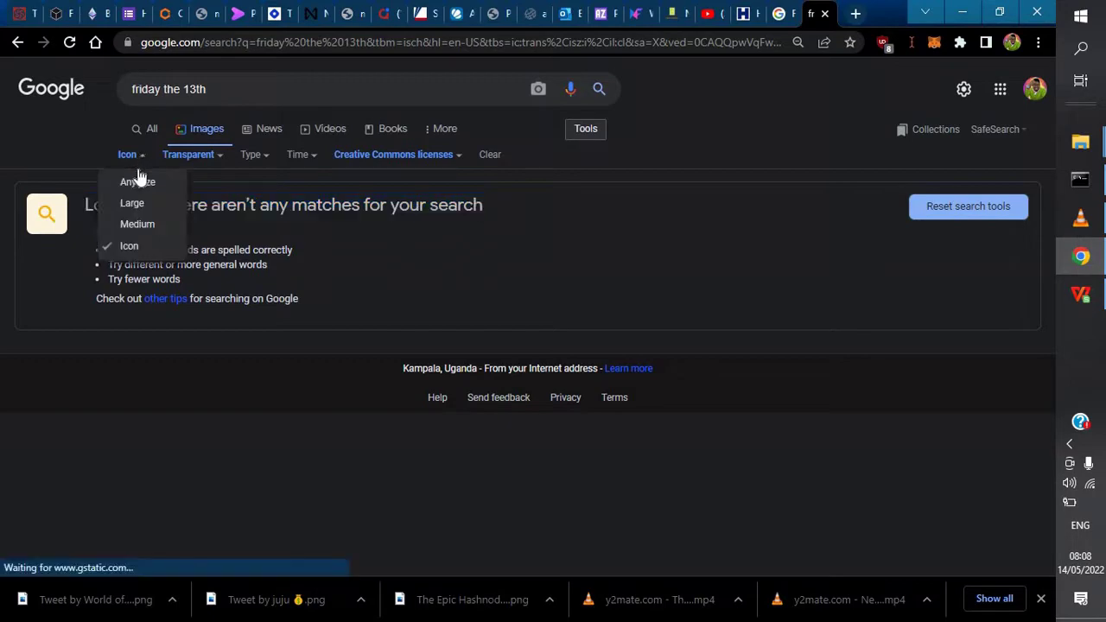
pyautogui.click(143, 222)
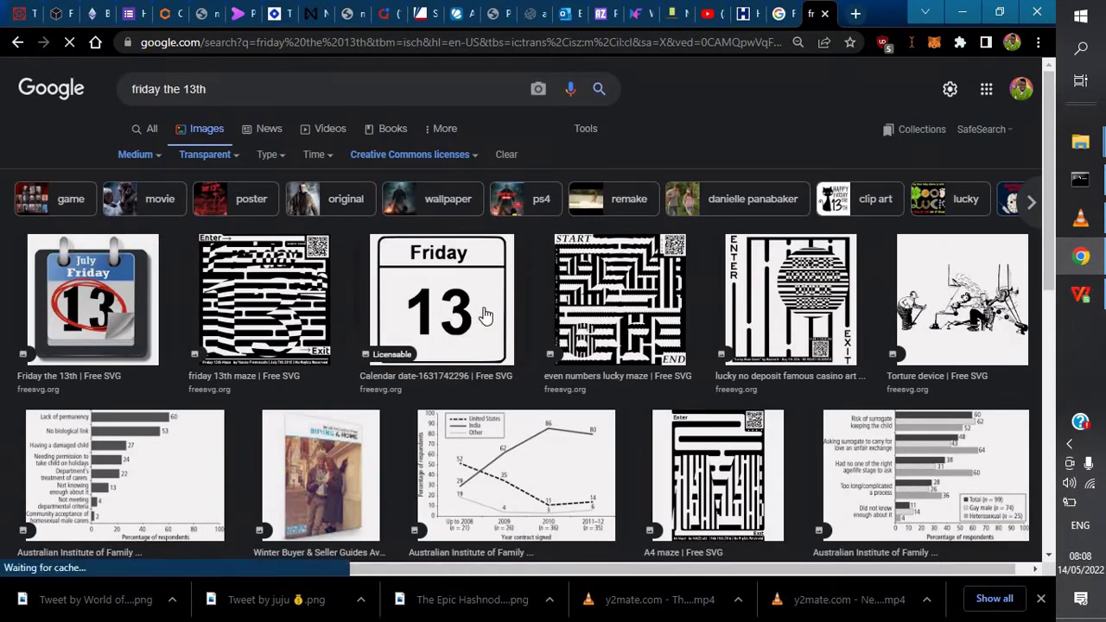
pyautogui.scroll(-4, 484, 311)
pyautogui.scroll(5, 493, 302)
# Set the image color filter to Black and white and look over the matches
pyautogui.click(231, 160)
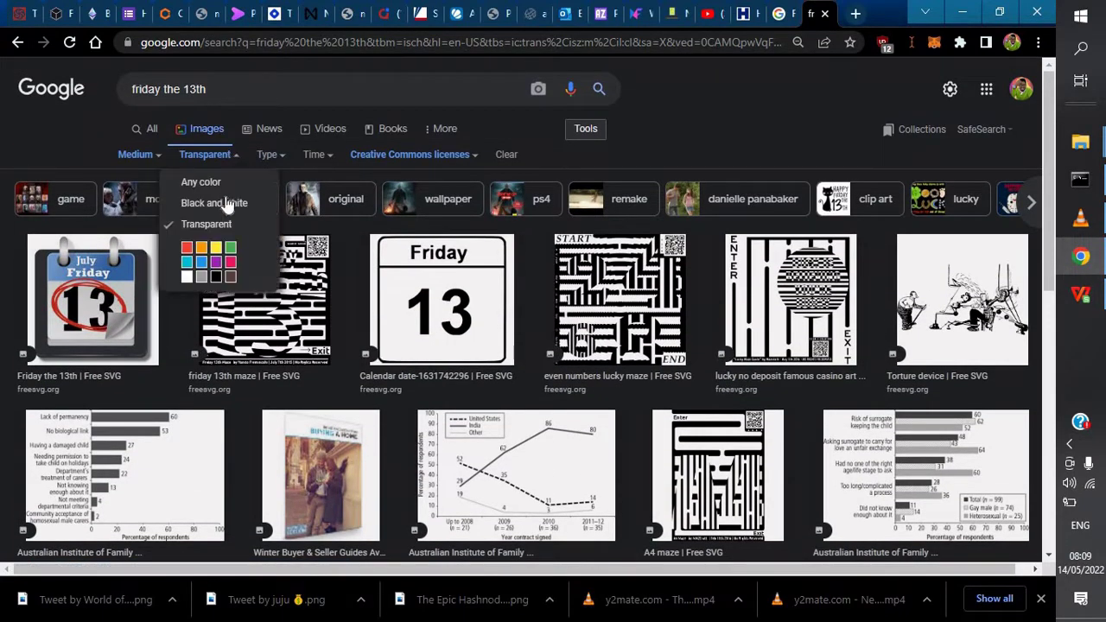
pyautogui.click(213, 200)
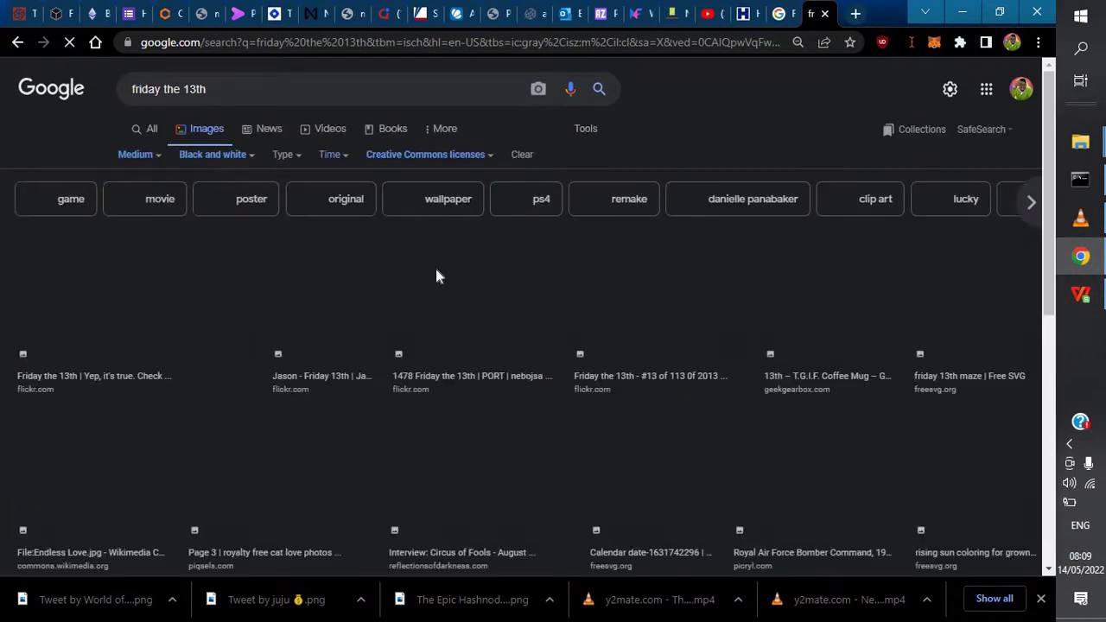
pyautogui.scroll(-3, 496, 285)
pyautogui.scroll(3, 496, 275)
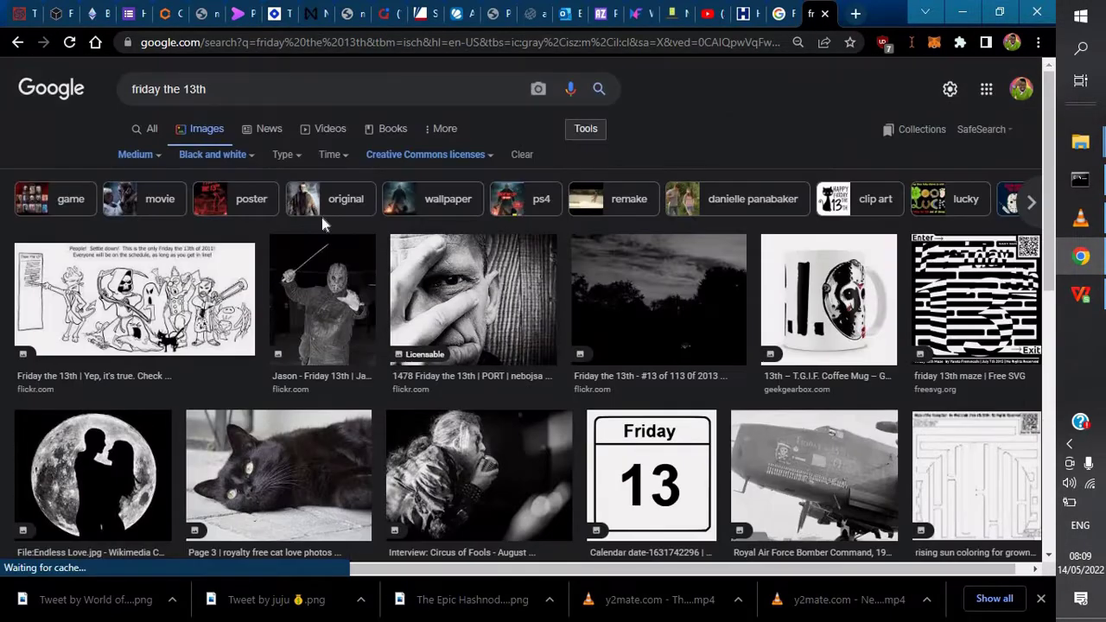
# Check the available image types, limit the image results to the past year and browse the matches
pyautogui.click(301, 158)
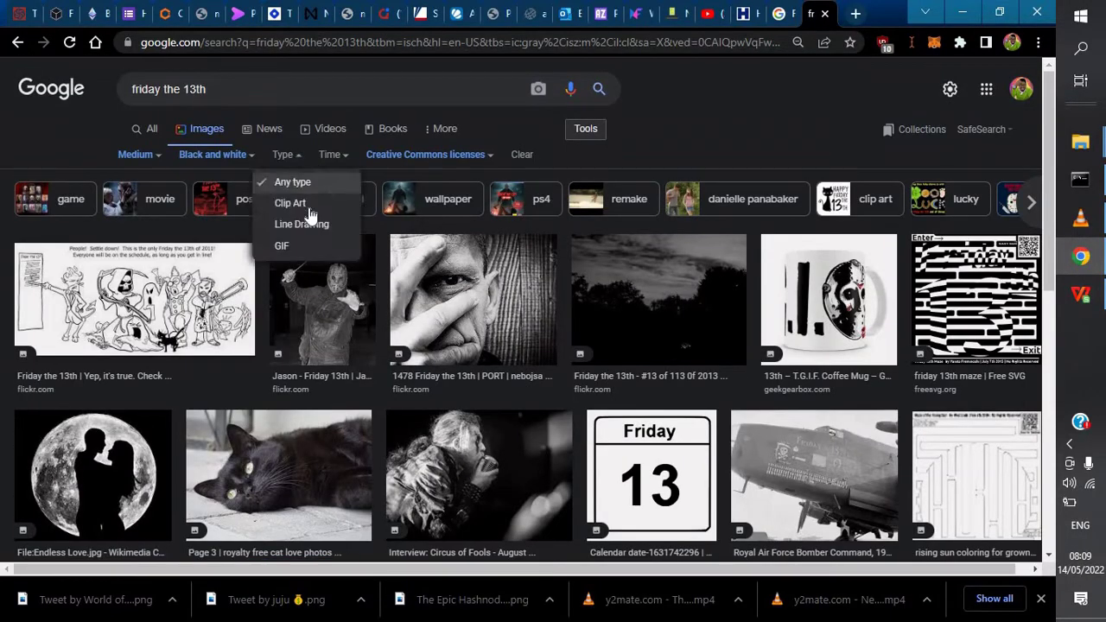
pyautogui.press('Escape')
pyautogui.click(345, 160)
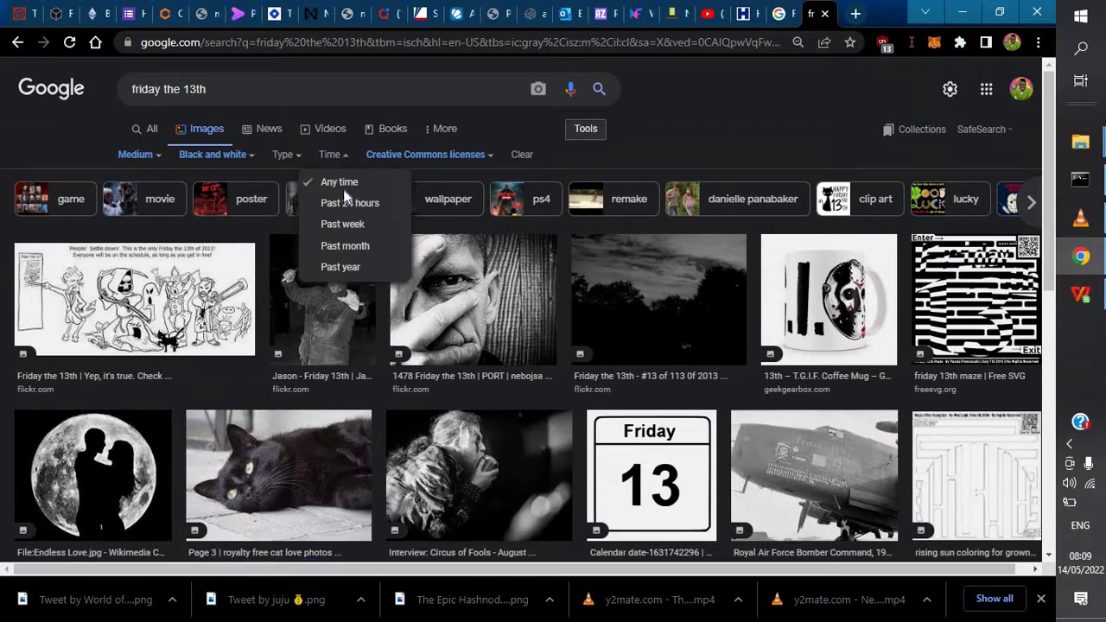
pyautogui.click(357, 269)
pyautogui.scroll(-5, 537, 319)
pyautogui.scroll(4, 561, 322)
pyautogui.scroll(-6, 562, 322)
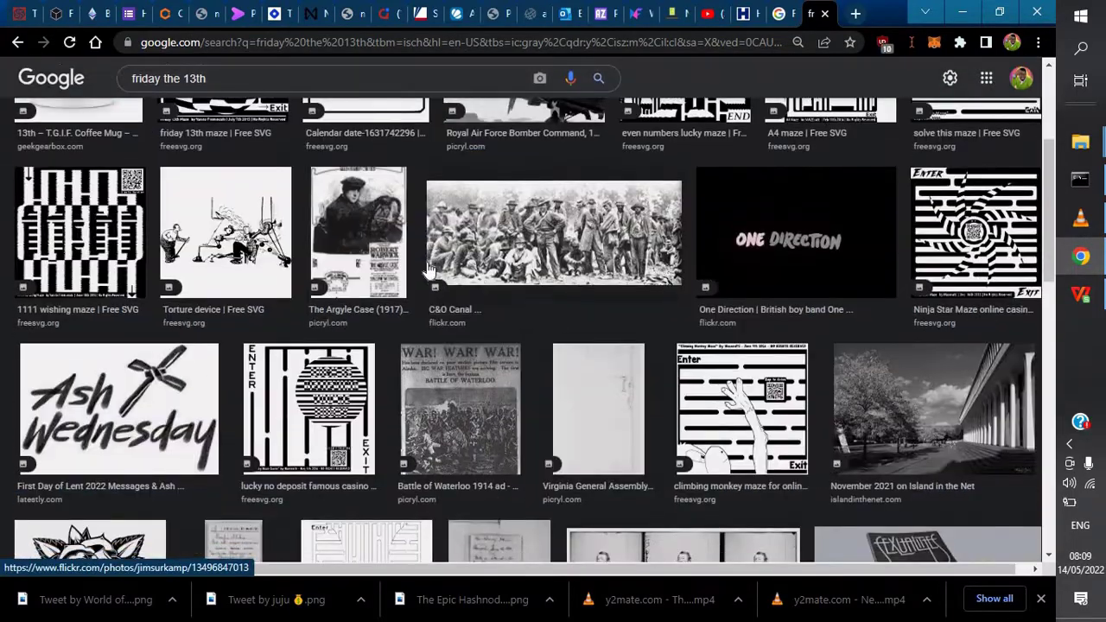
pyautogui.scroll(-4, 570, 262)
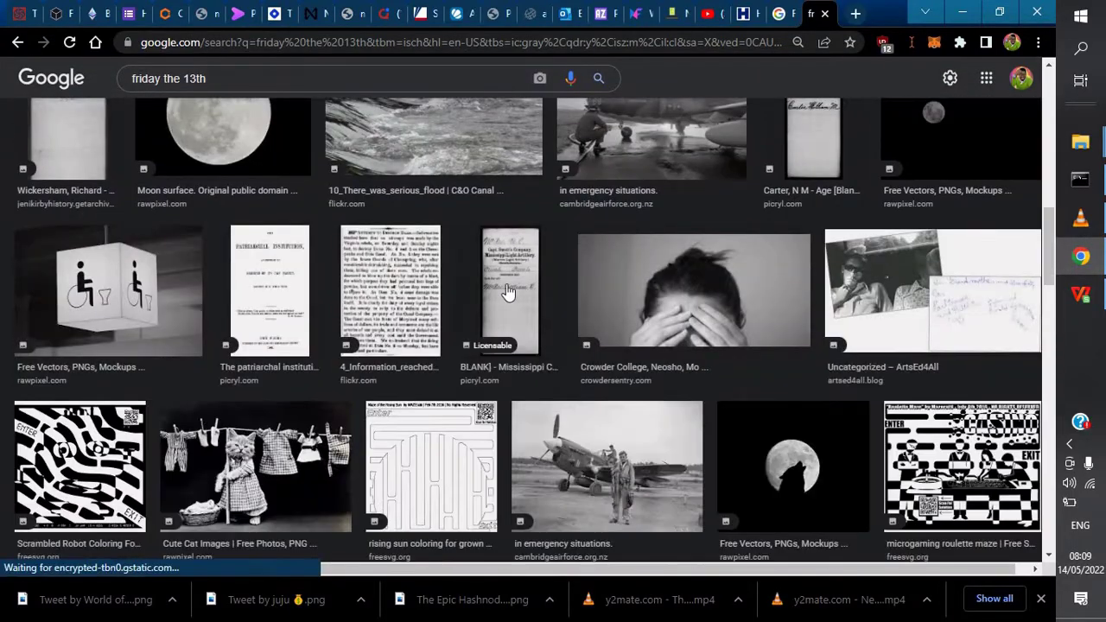
# Finish browsing the filtered images and open Google's advanced image search form for friday the 13th
pyautogui.scroll(-4, 463, 295)
pyautogui.scroll(9, 450, 276)
pyautogui.scroll(6, 718, 188)
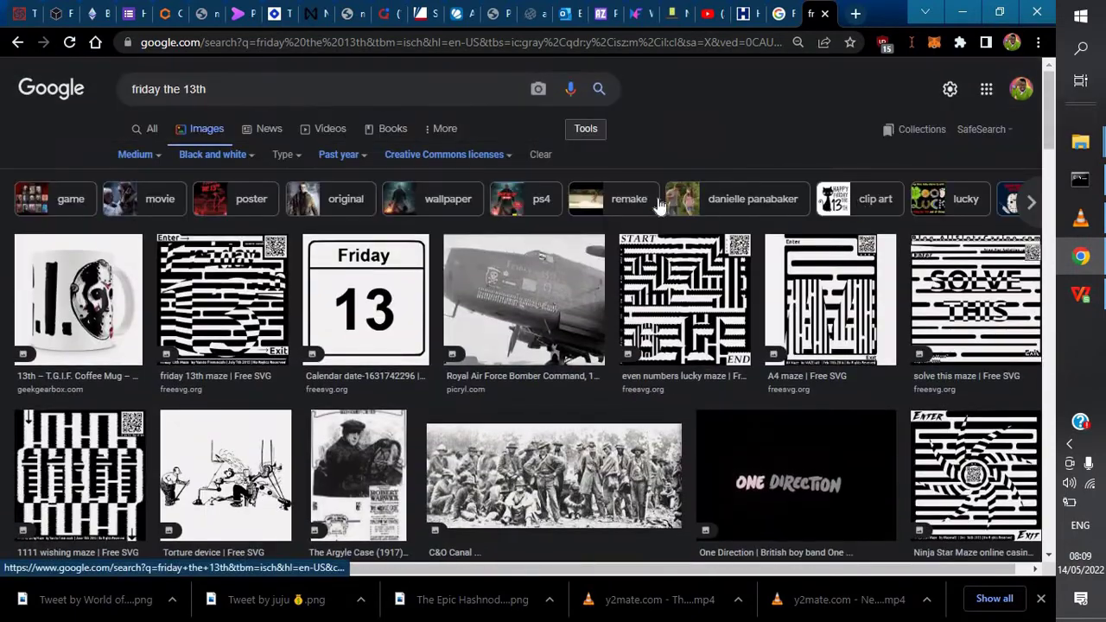
pyautogui.click(949, 91)
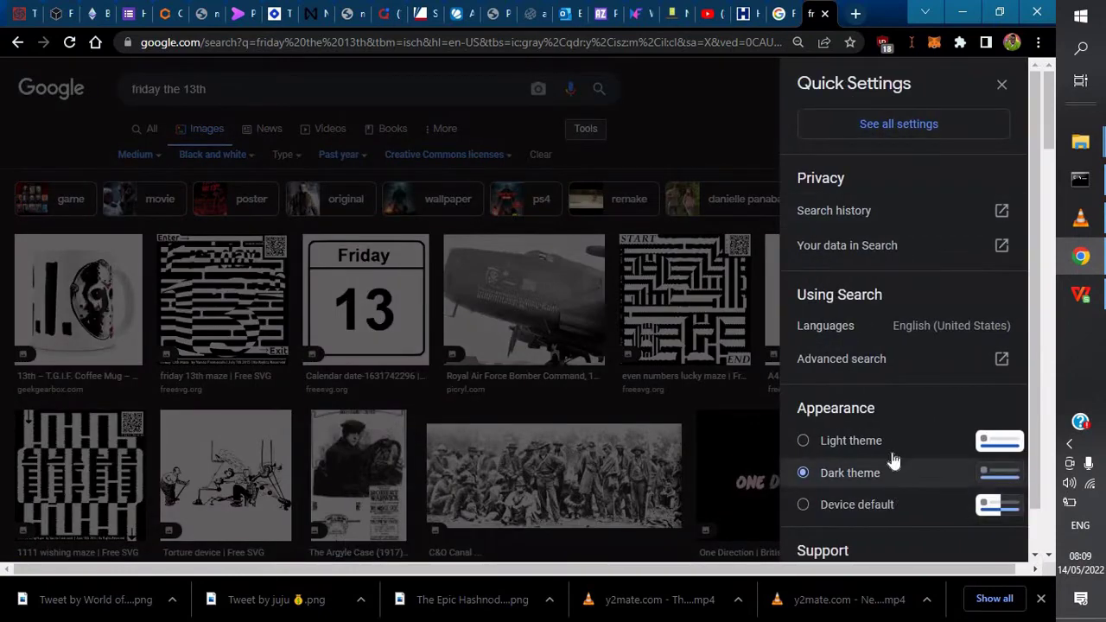
pyautogui.scroll(-1, 893, 474)
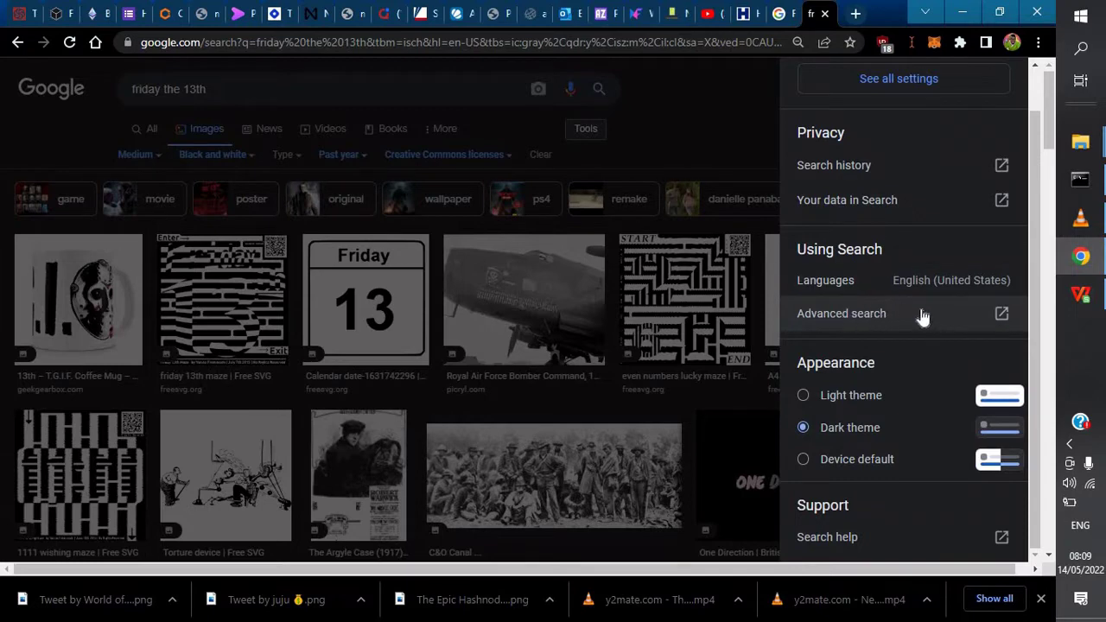
pyautogui.click(860, 314)
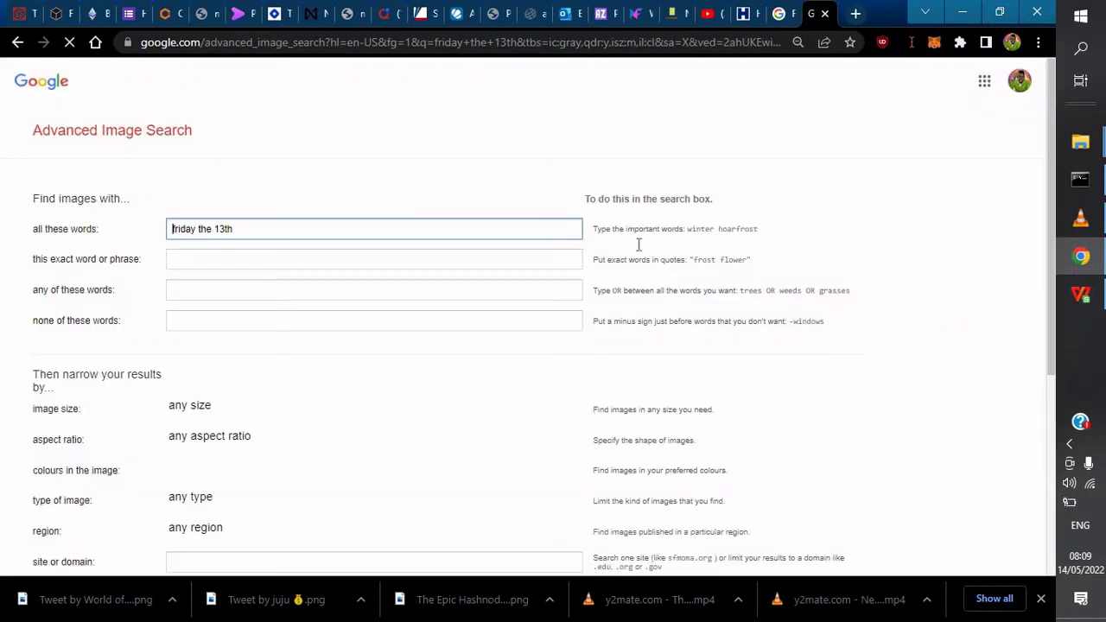
# Examine the Advanced Image Search heading and the fields for all these words and this exact word or phrase
pyautogui.click(160, 134)
pyautogui.tripleClick(160, 134)
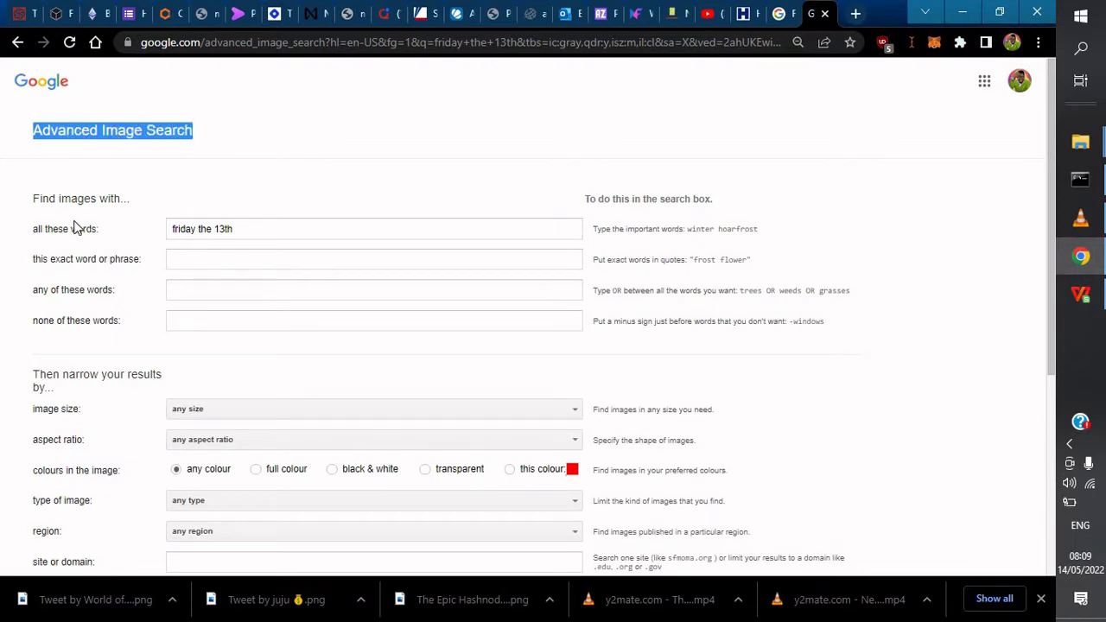
pyautogui.click(246, 234)
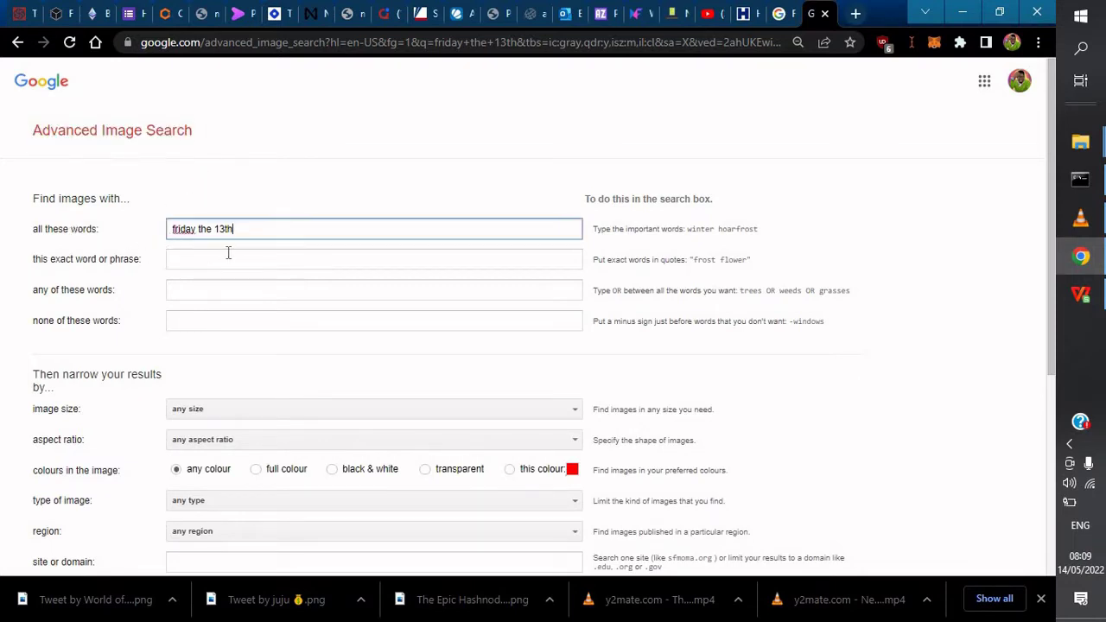
pyautogui.moveTo(34, 229); pyautogui.dragTo(118, 230)
pyautogui.click(36, 228)
pyautogui.moveTo(34, 229); pyautogui.dragTo(42, 229)
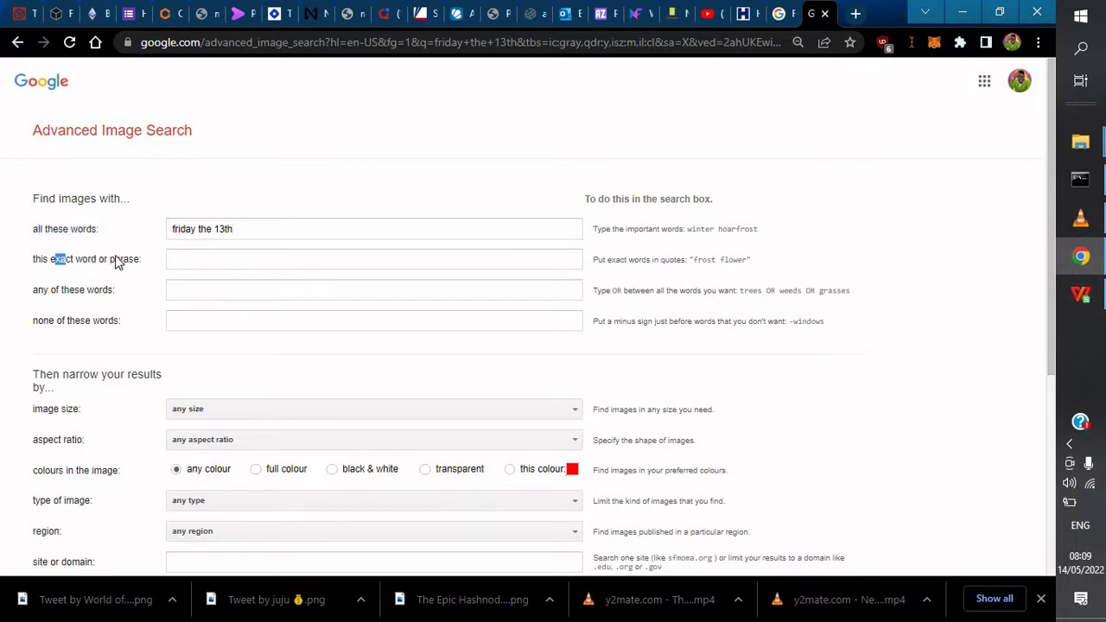
pyautogui.scroll(-2, 107, 240)
pyautogui.moveTo(35, 180); pyautogui.dragTo(141, 179)
pyautogui.click(142, 178)
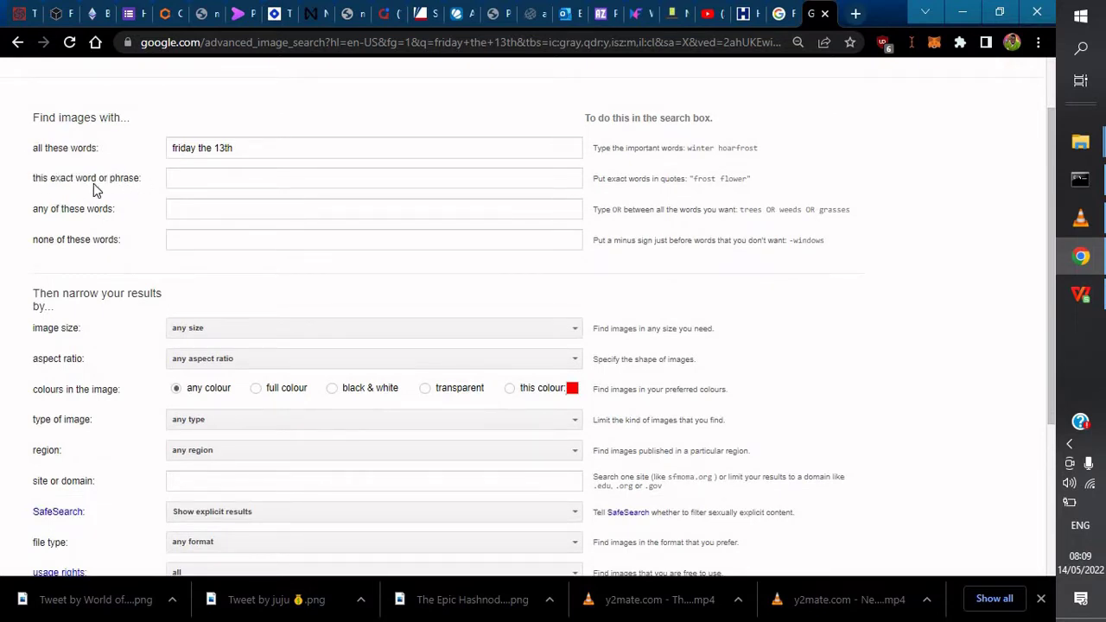
pyautogui.doubleClick(222, 148)
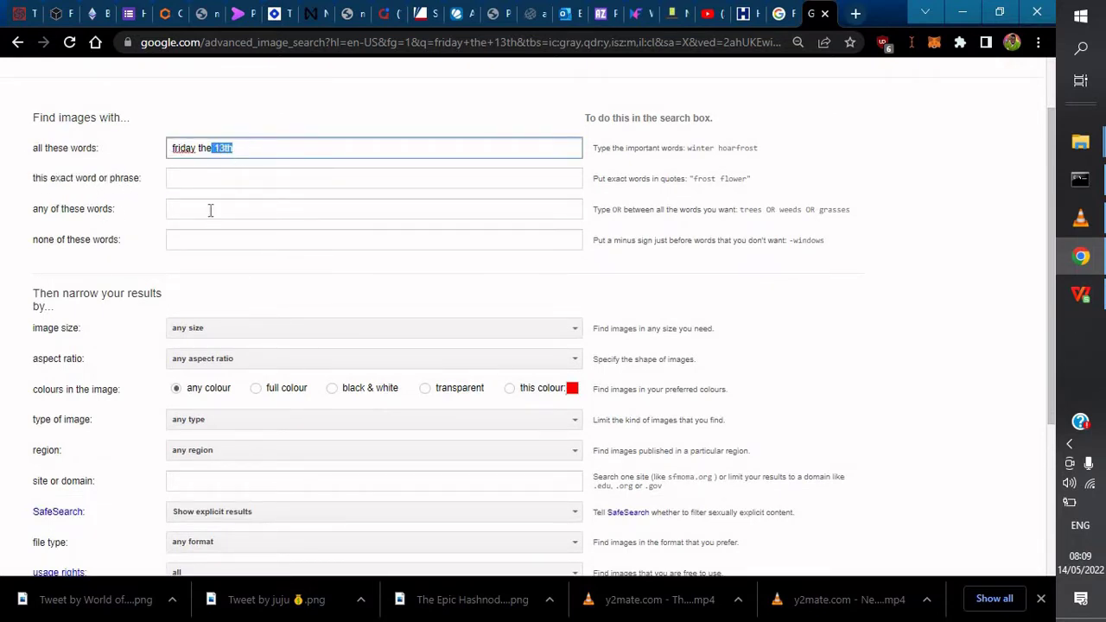
# Enter "- saturday" as the term that none of the images should match
pyautogui.click(201, 218)
pyautogui.click(198, 235)
pyautogui.scroll(-2, 315, 242)
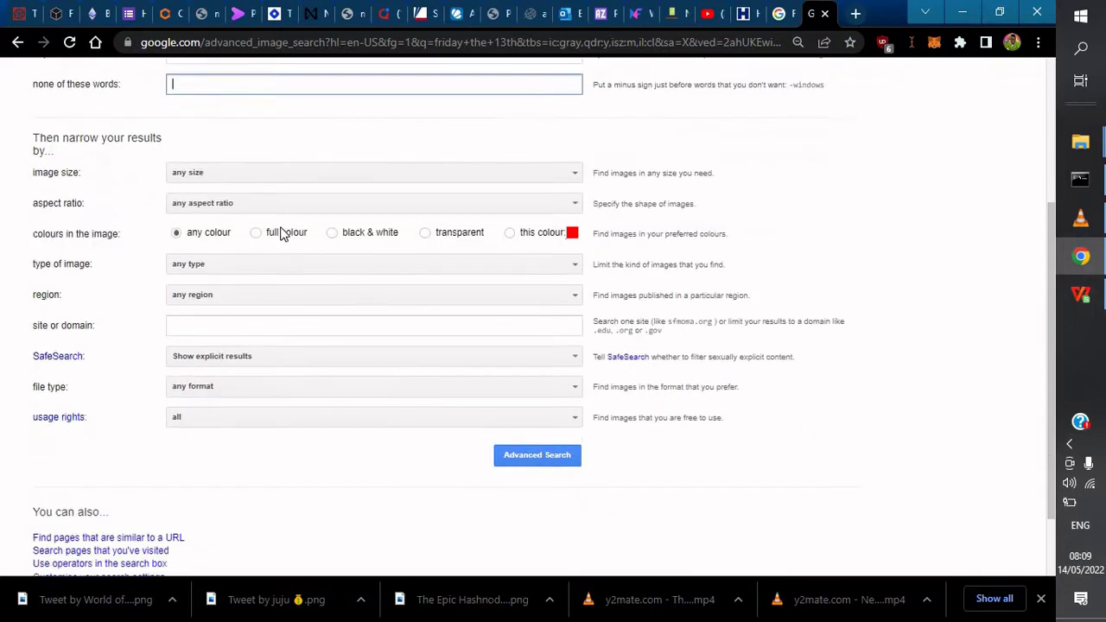
pyautogui.scroll(1, 251, 236)
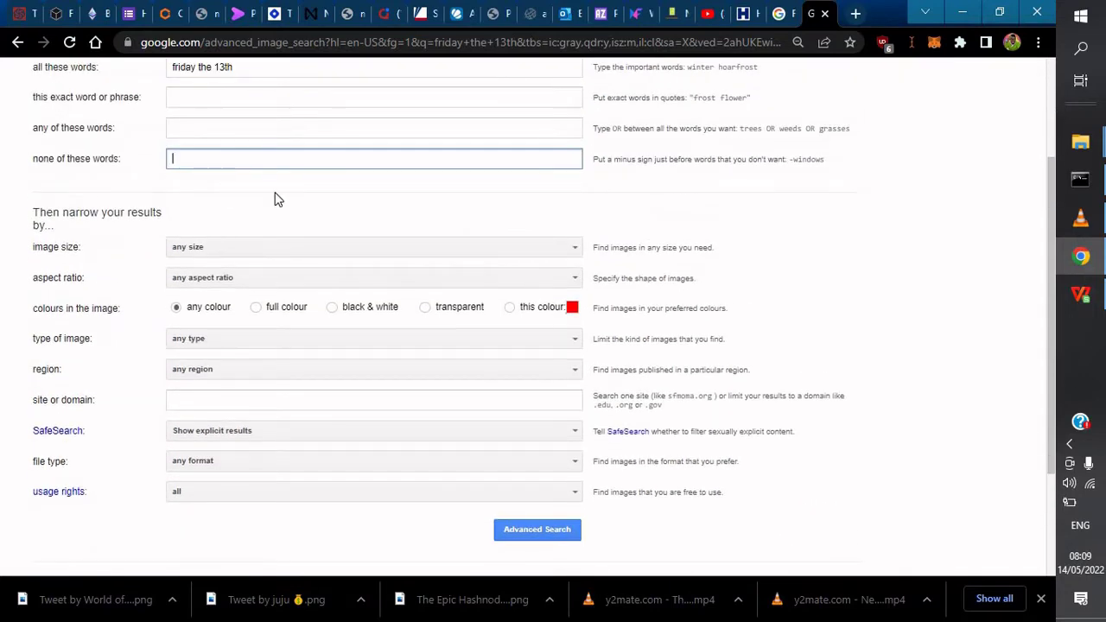
pyautogui.scroll(1, 272, 198)
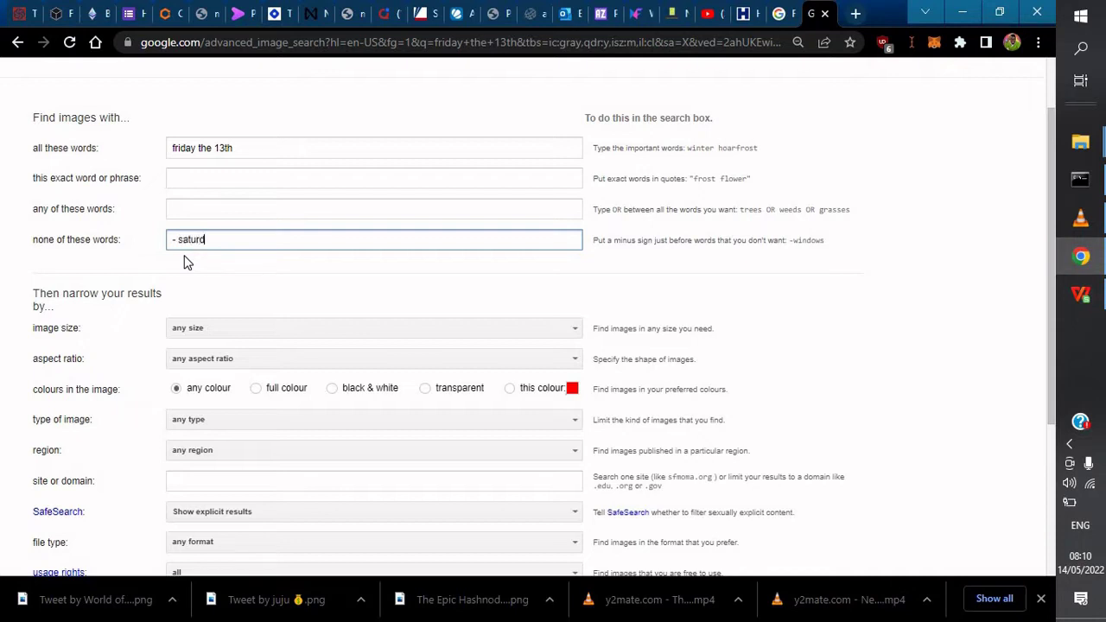
# Enter "good day" in quotes as the exact phrase and OR DOODS OR DS for any of these words
pyautogui.click(246, 208)
pyautogui.press('Tab')
pyautogui.click(216, 183)
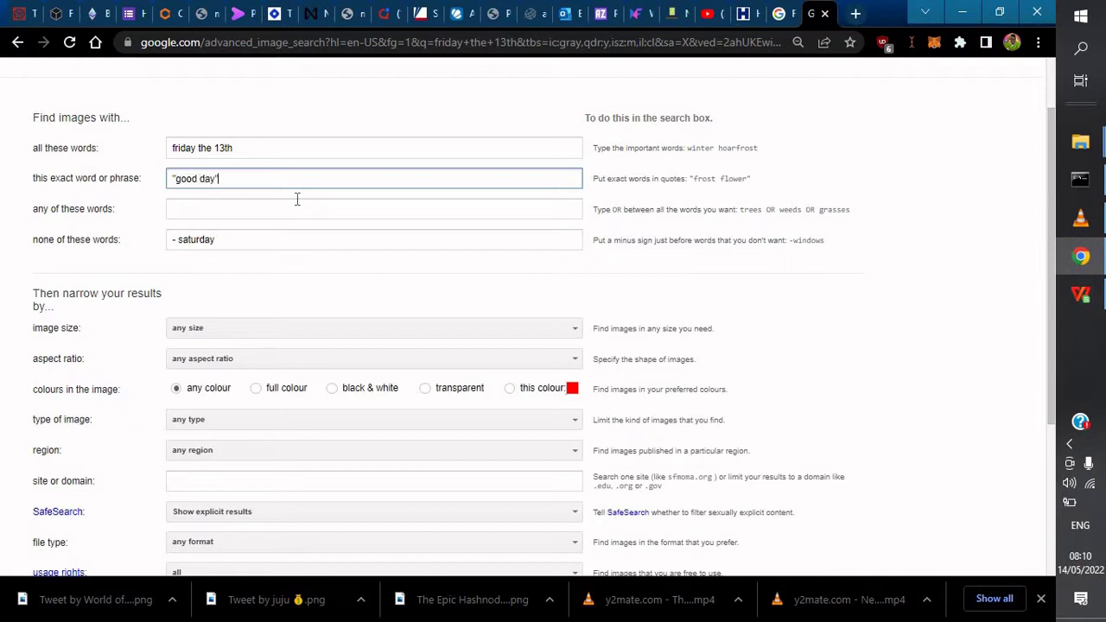
pyautogui.click(219, 216)
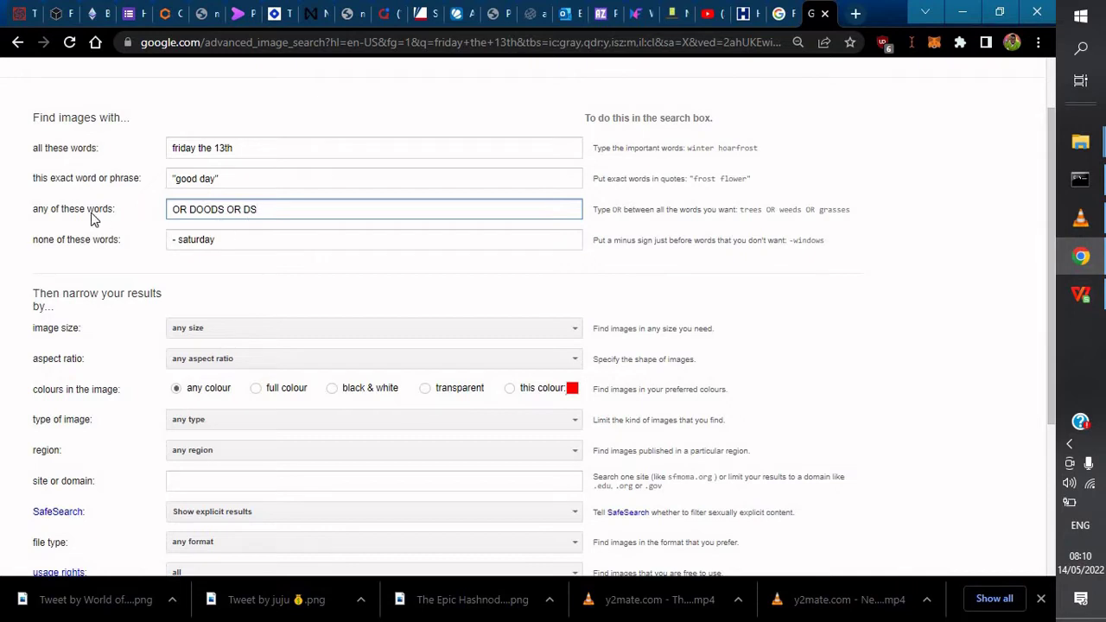
# Review the terms entered for the exact phrase, any of these words and none of these words
pyautogui.moveTo(50, 210); pyautogui.dragTo(113, 209)
pyautogui.click(174, 242)
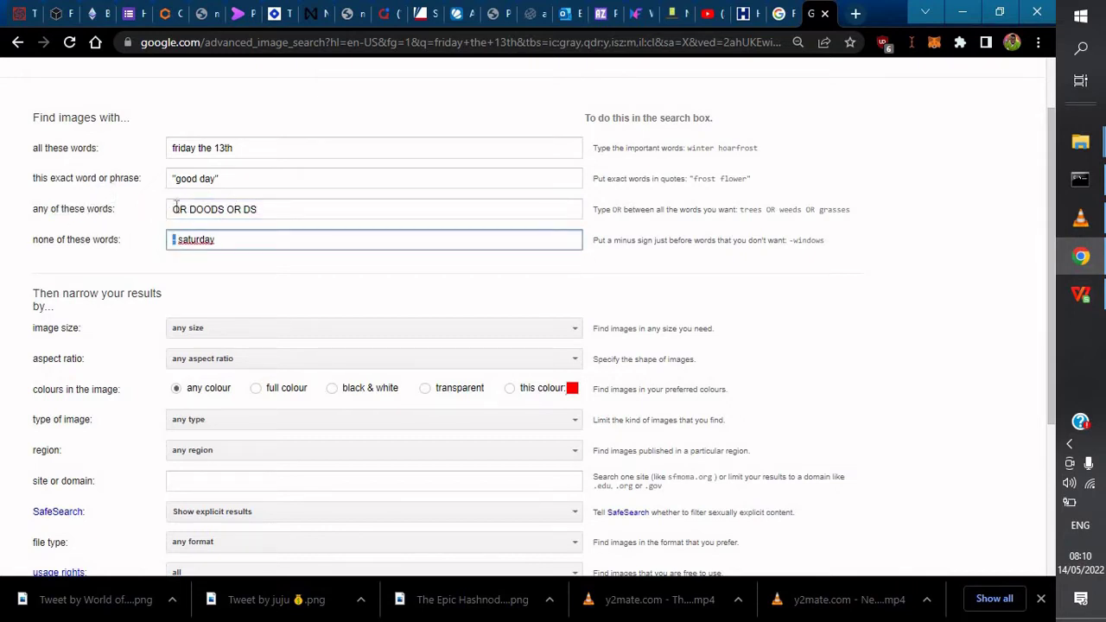
pyautogui.doubleClick(170, 208)
pyautogui.moveTo(31, 210); pyautogui.dragTo(111, 212)
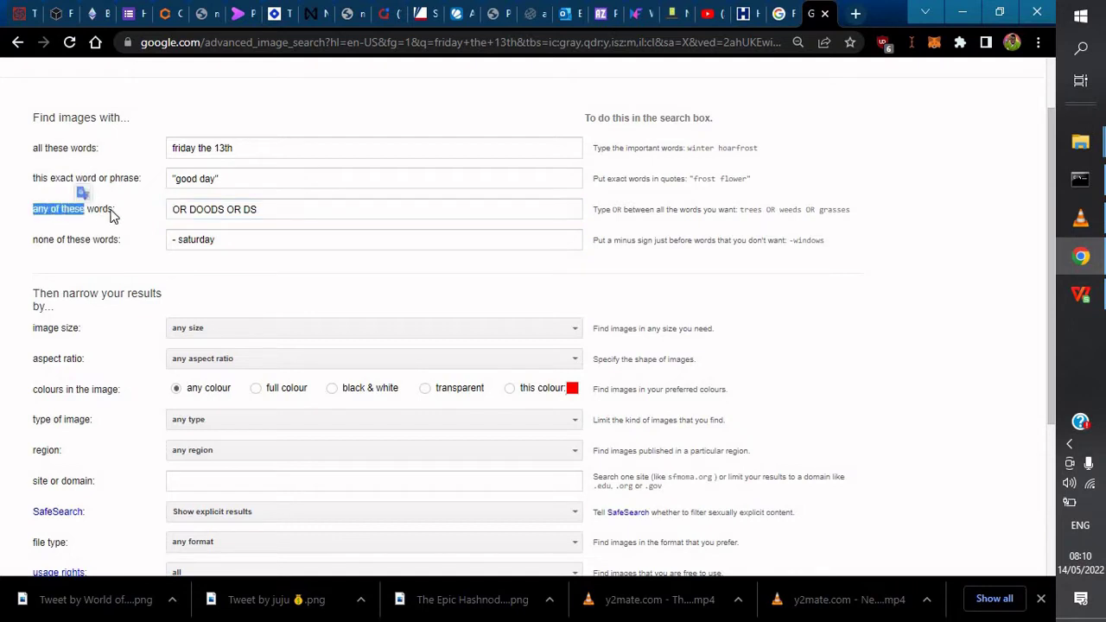
pyautogui.click(111, 213)
pyautogui.click(189, 179)
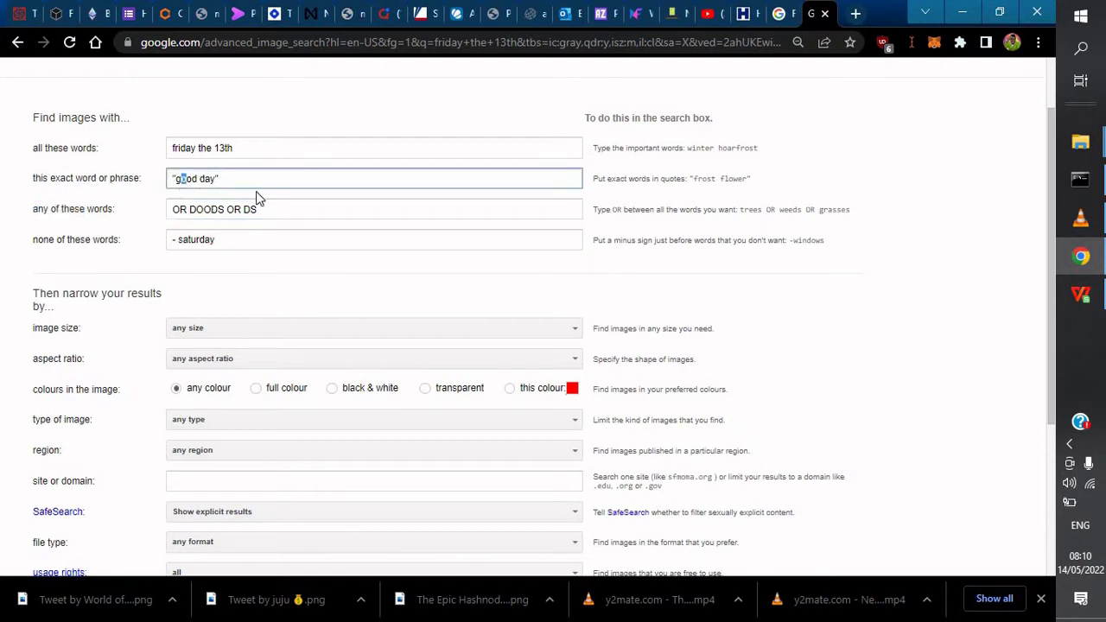
# Look through the image size choices and set the size to Larger than 8 MP
pyautogui.scroll(-2, 247, 200)
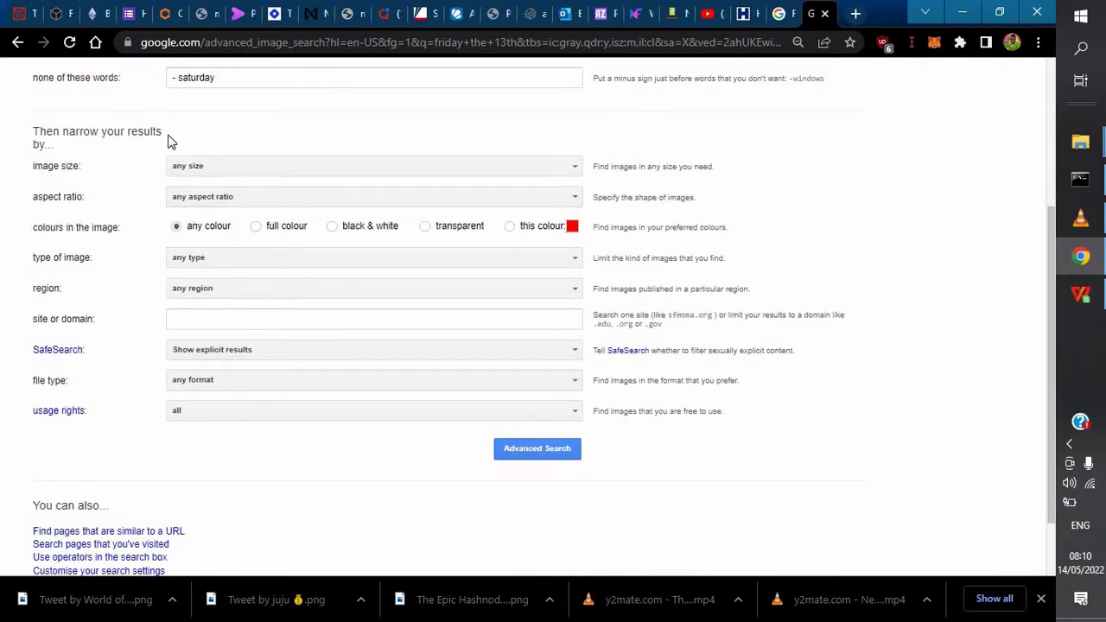
pyautogui.click(516, 170)
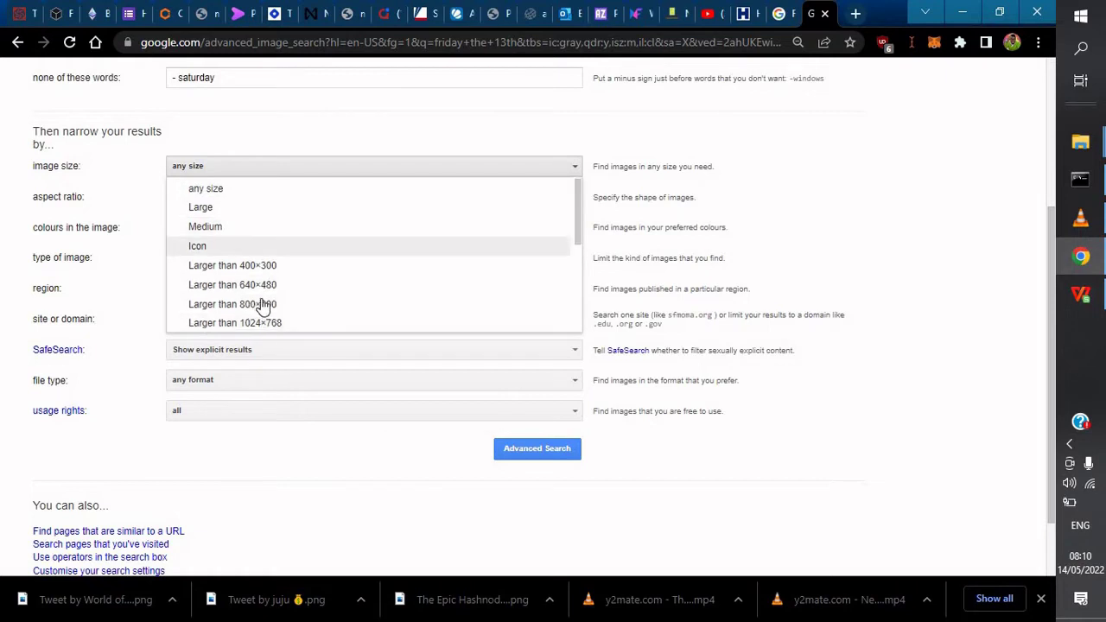
pyautogui.scroll(-5, 263, 307)
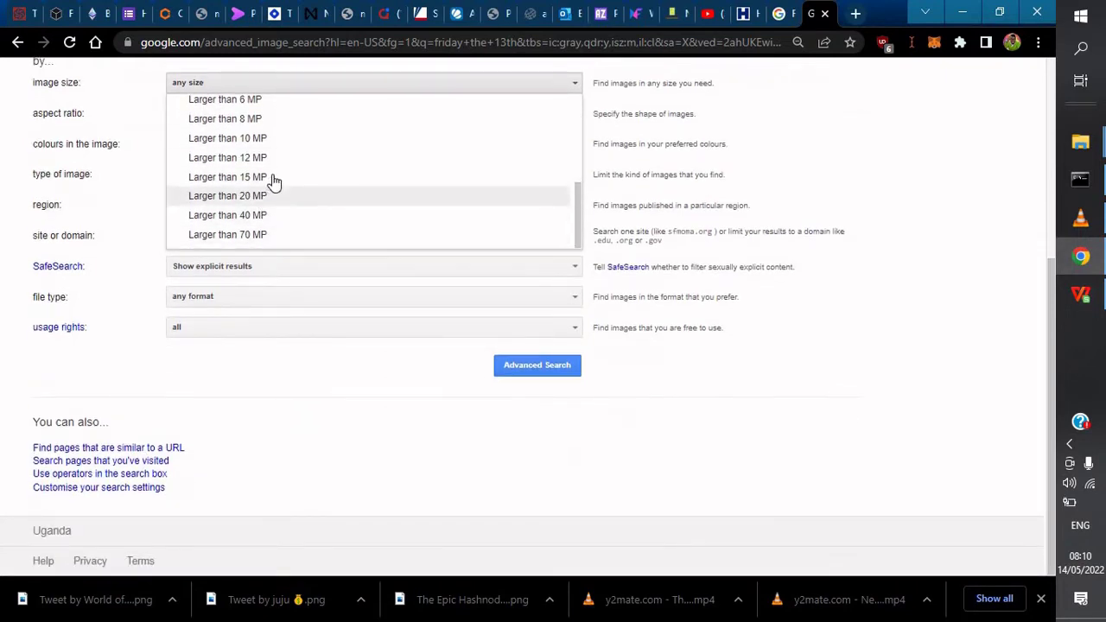
pyautogui.scroll(5, 283, 186)
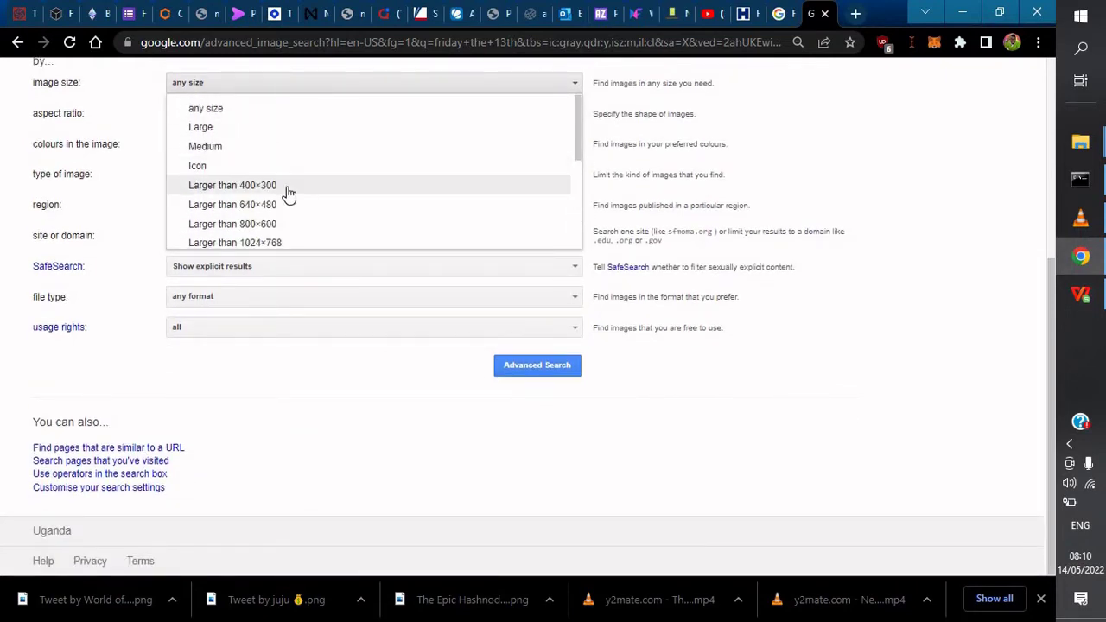
pyautogui.scroll(-5, 288, 192)
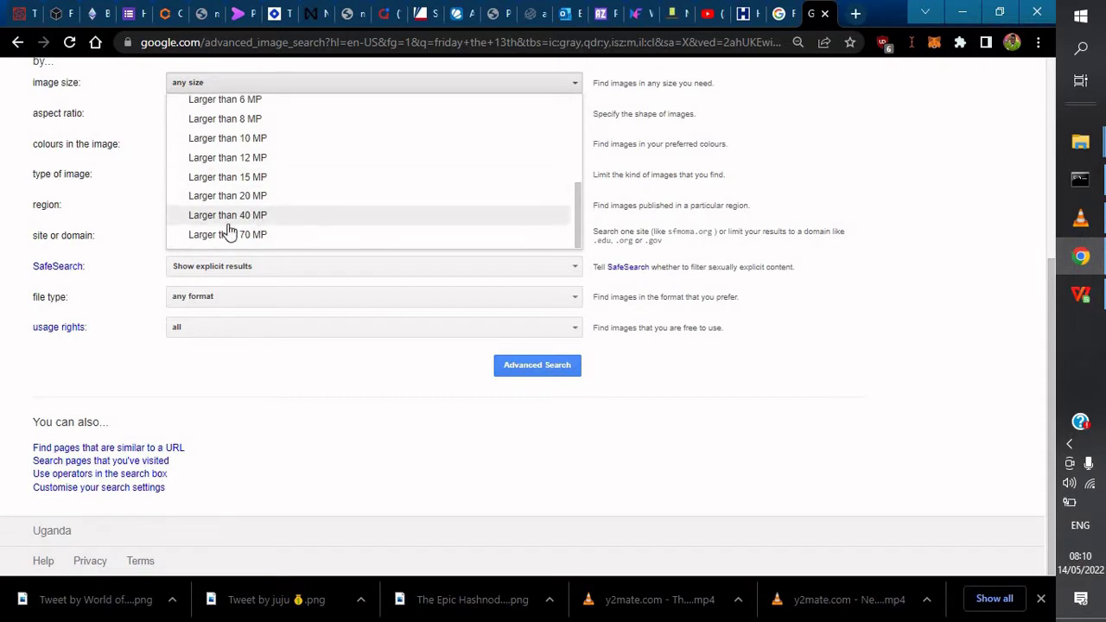
pyautogui.click(266, 120)
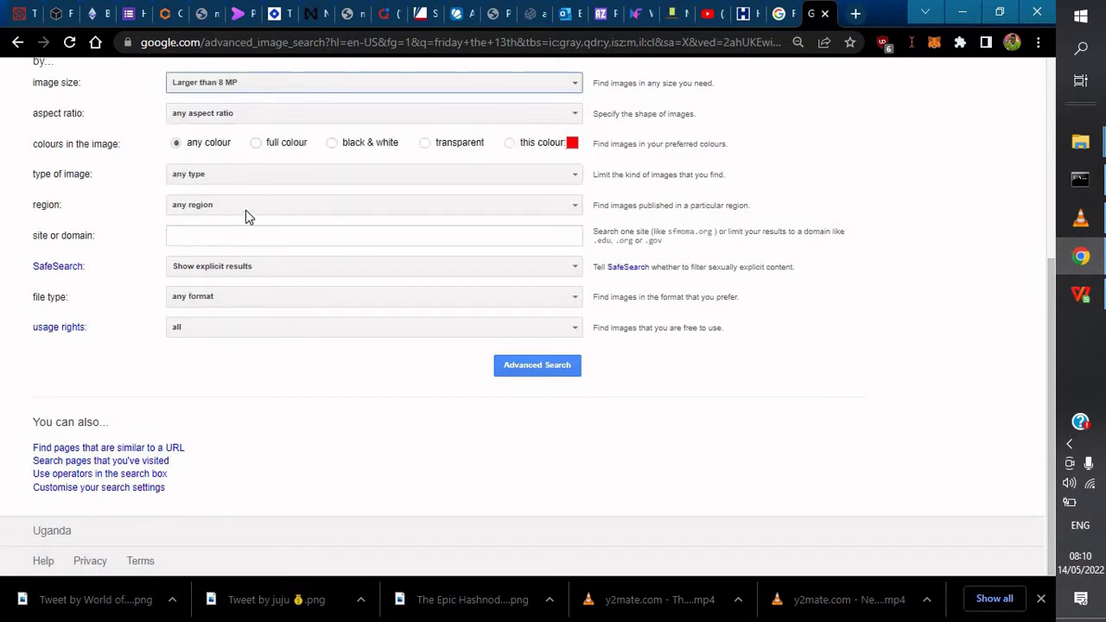
# Check the aspect ratio choices and set the colours in the image to full colour
pyautogui.click(279, 115)
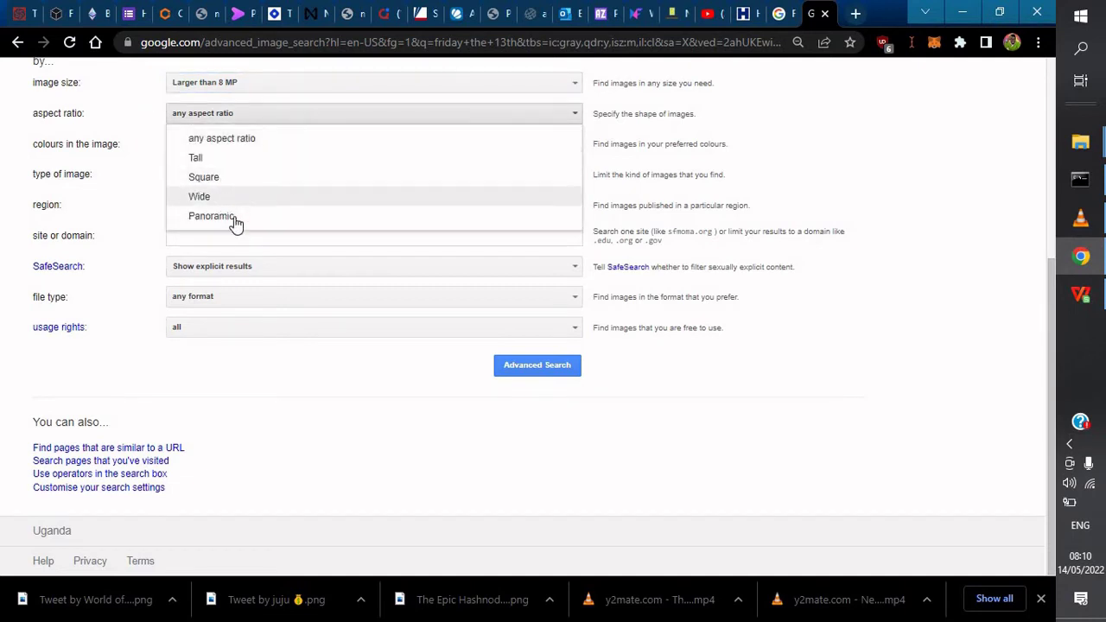
pyautogui.click(116, 145)
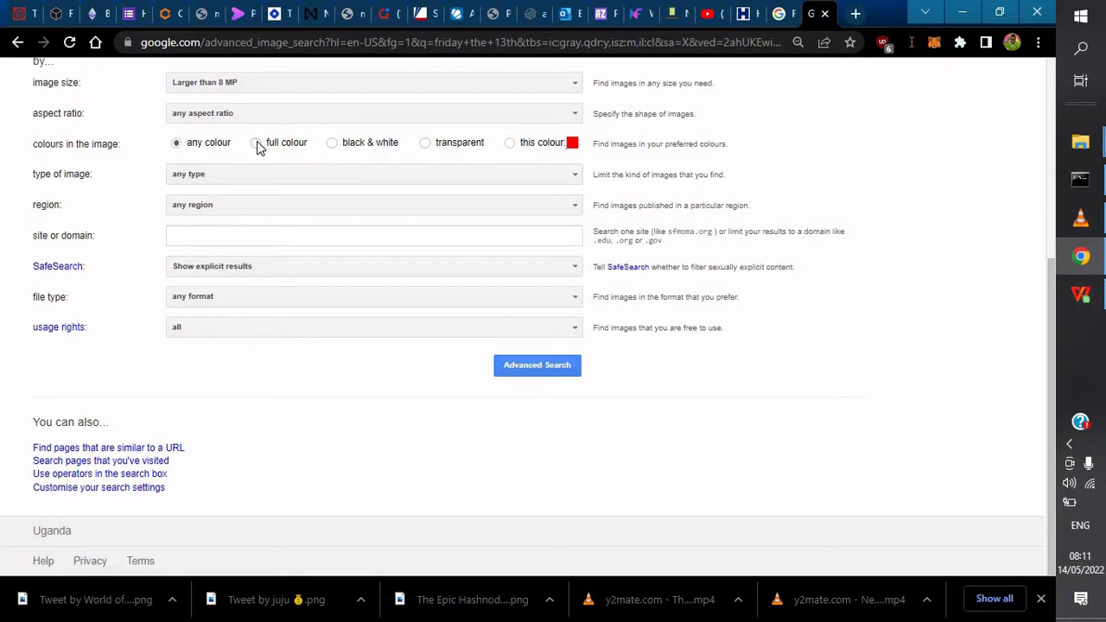
pyautogui.click(253, 145)
# Check the image type choices, keep any type, and look through the list of regions
pyautogui.click(213, 177)
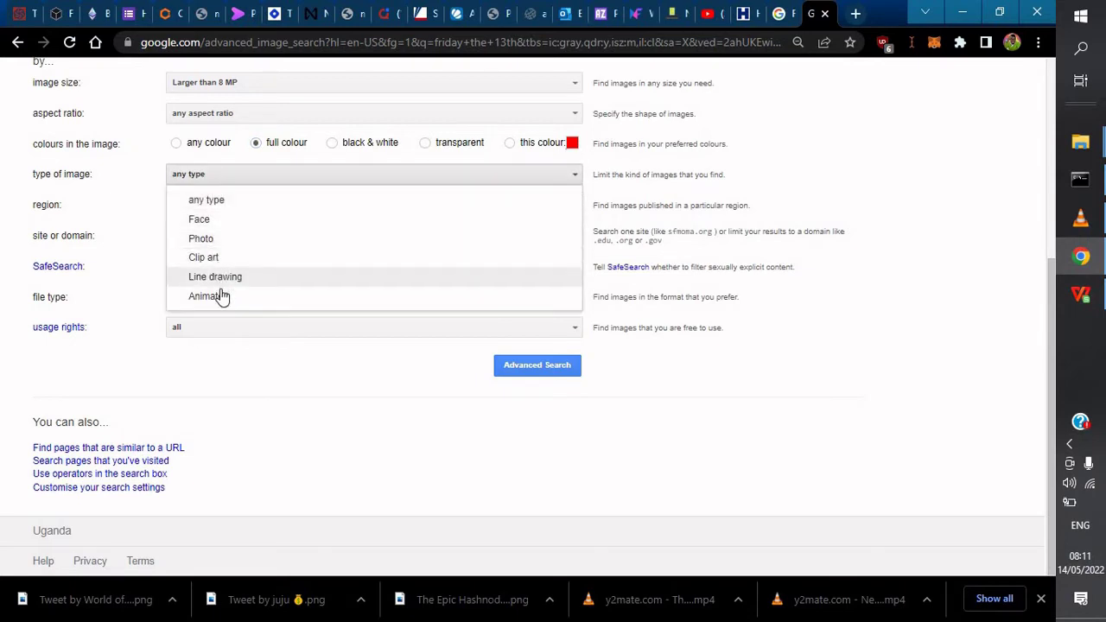
pyautogui.click(240, 202)
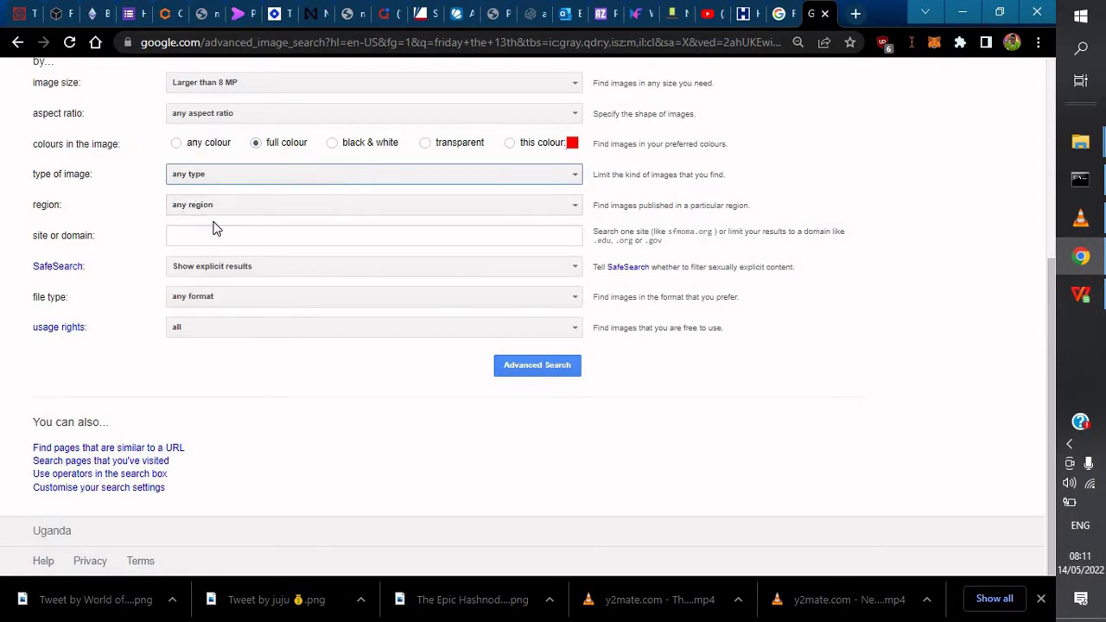
pyautogui.click(257, 211)
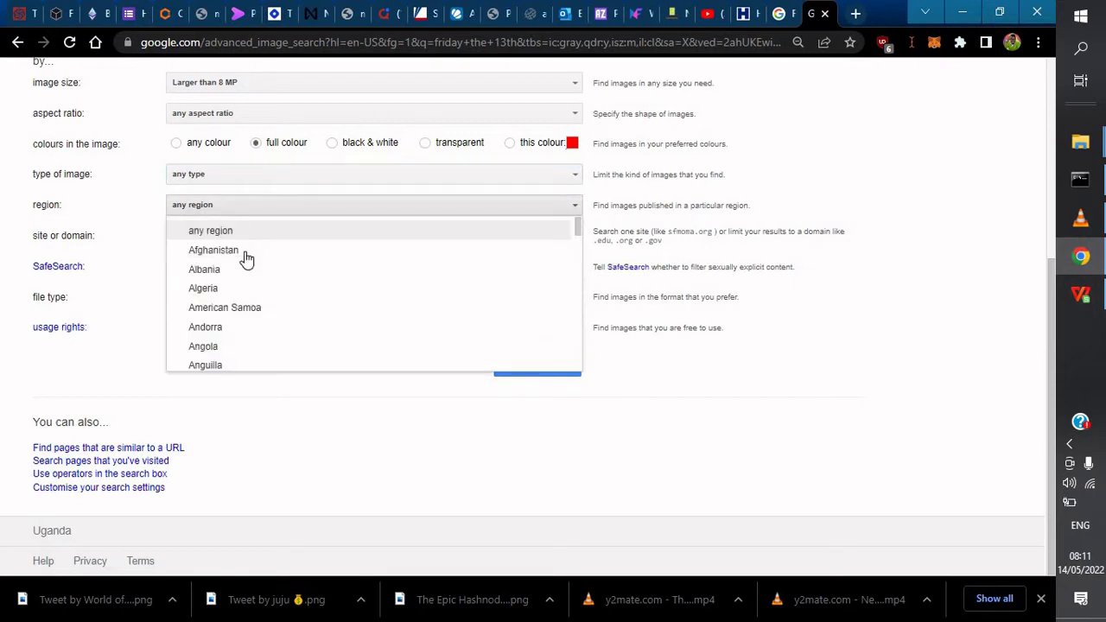
pyautogui.scroll(-7, 497, 298)
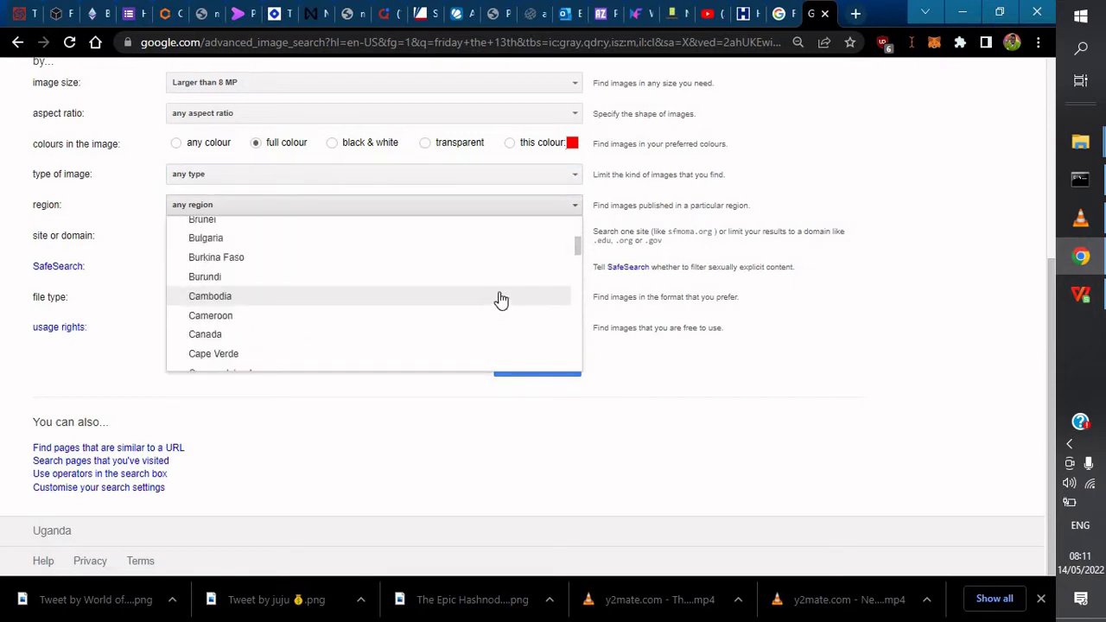
pyautogui.scroll(-19, 497, 298)
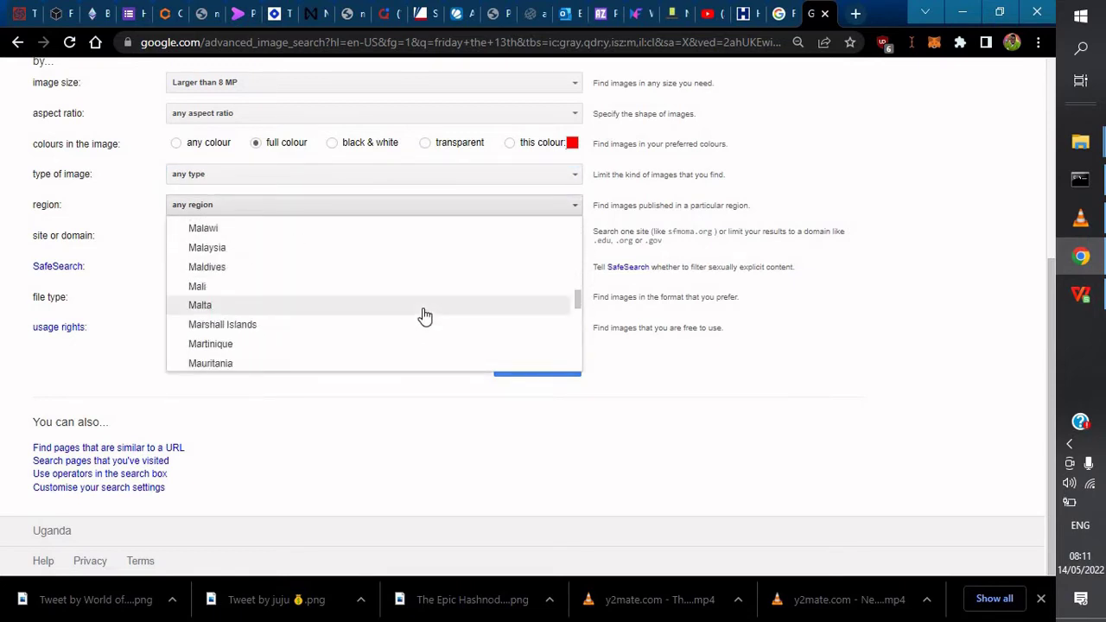
pyautogui.scroll(5, 421, 316)
pyautogui.scroll(-15, 415, 316)
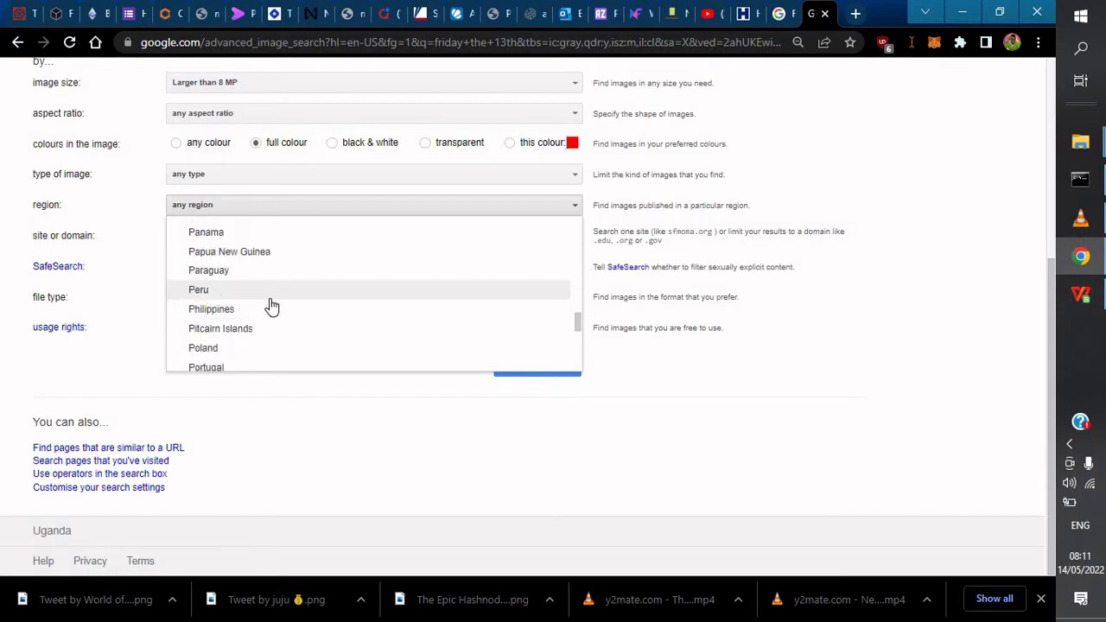
pyautogui.scroll(-18, 271, 305)
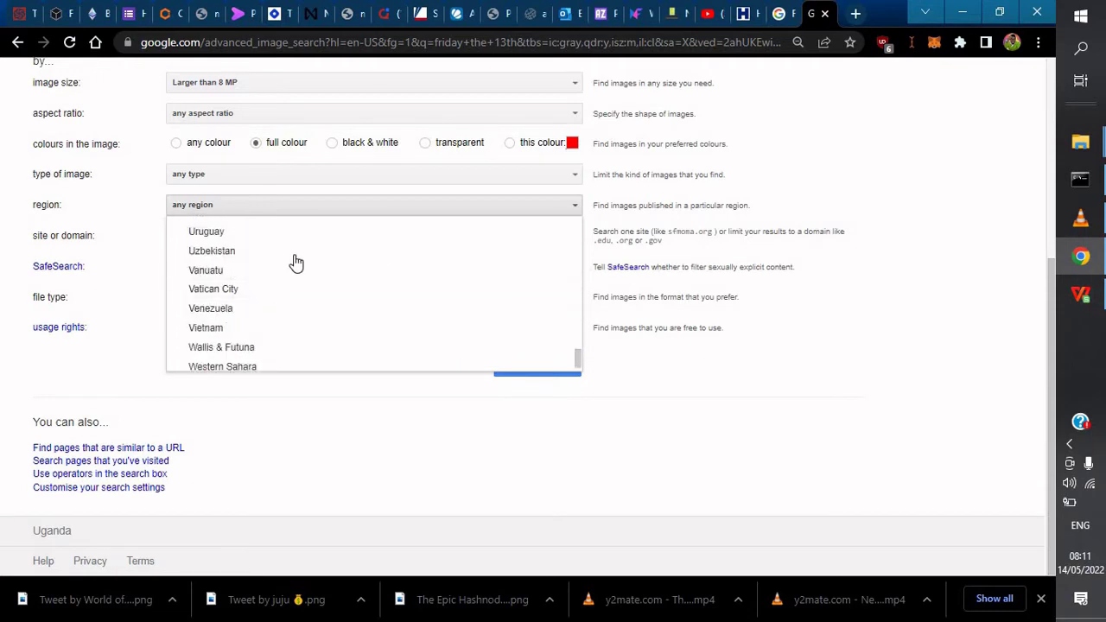
pyautogui.click(157, 216)
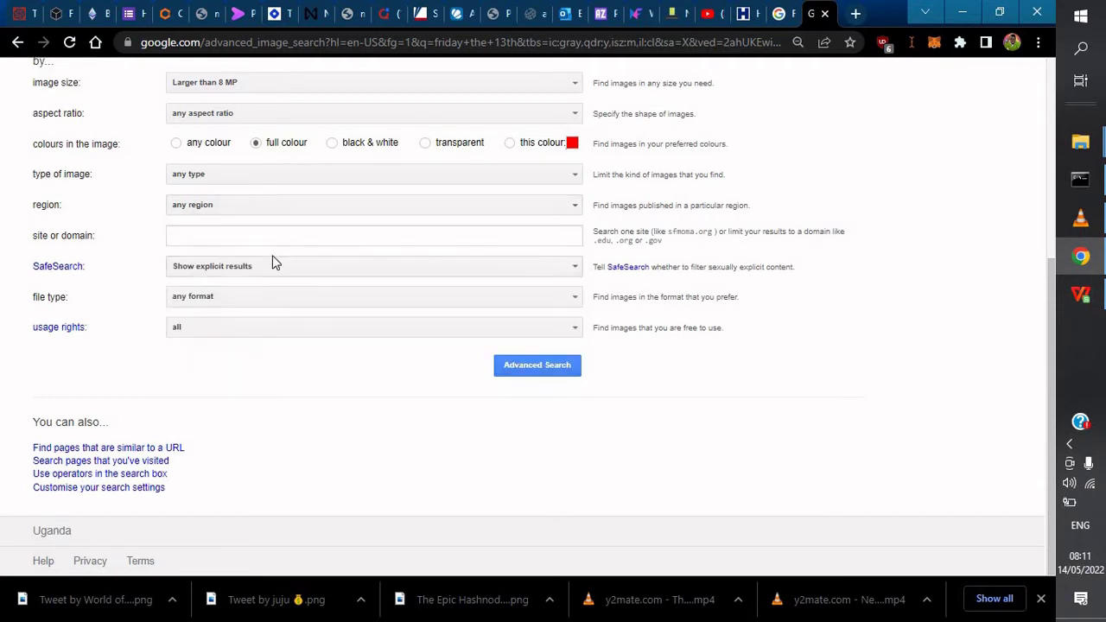
# Examine the site or domain field and the SafeSearch choices
pyautogui.click(211, 238)
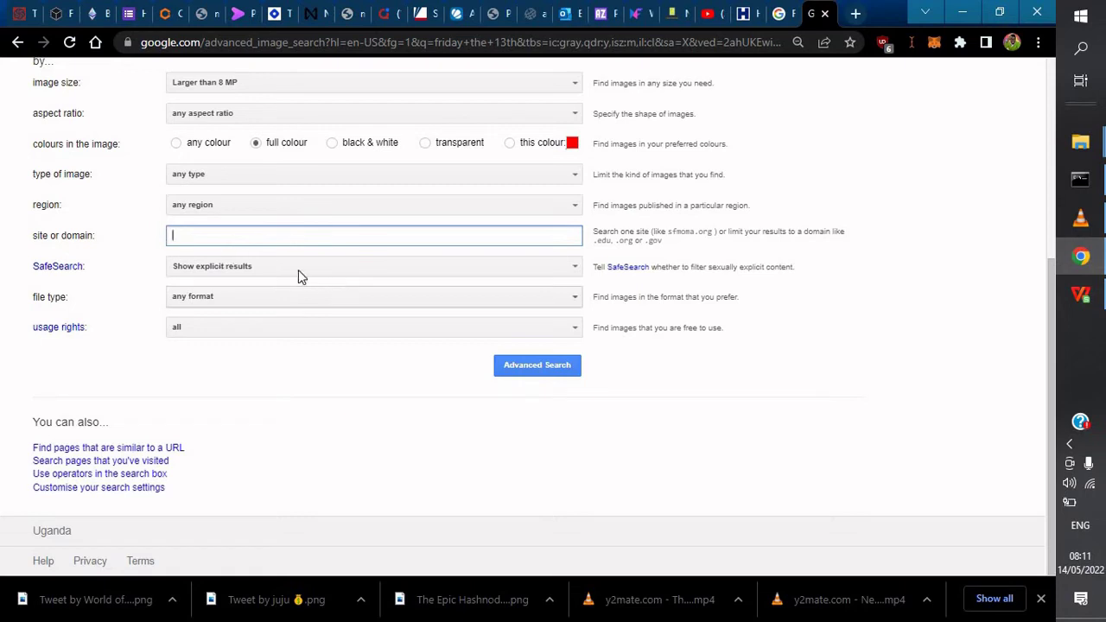
pyautogui.click(250, 272)
pyautogui.click(250, 271)
pyautogui.click(250, 272)
pyautogui.click(250, 272)
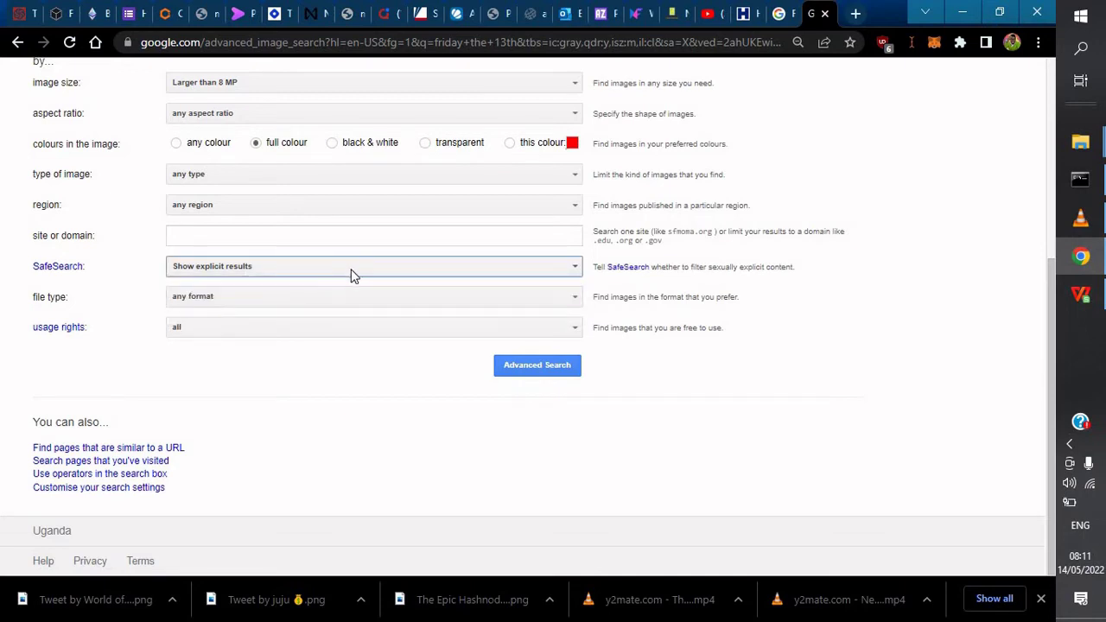
# Look through the available file type formats, leaving the file type at any format
pyautogui.click(232, 300)
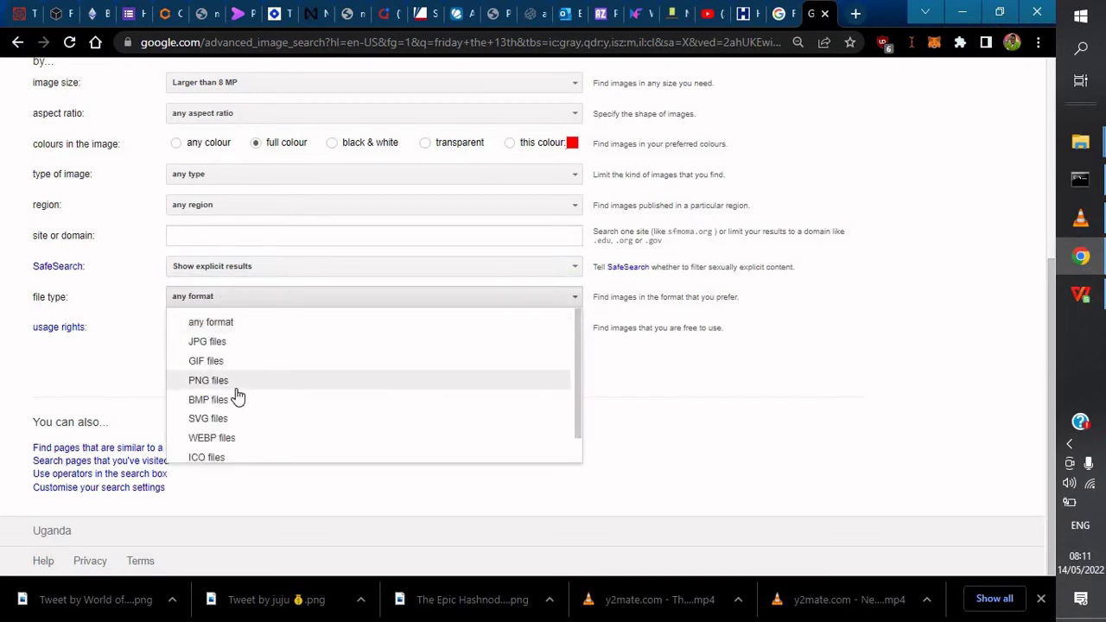
pyautogui.scroll(-1, 220, 388)
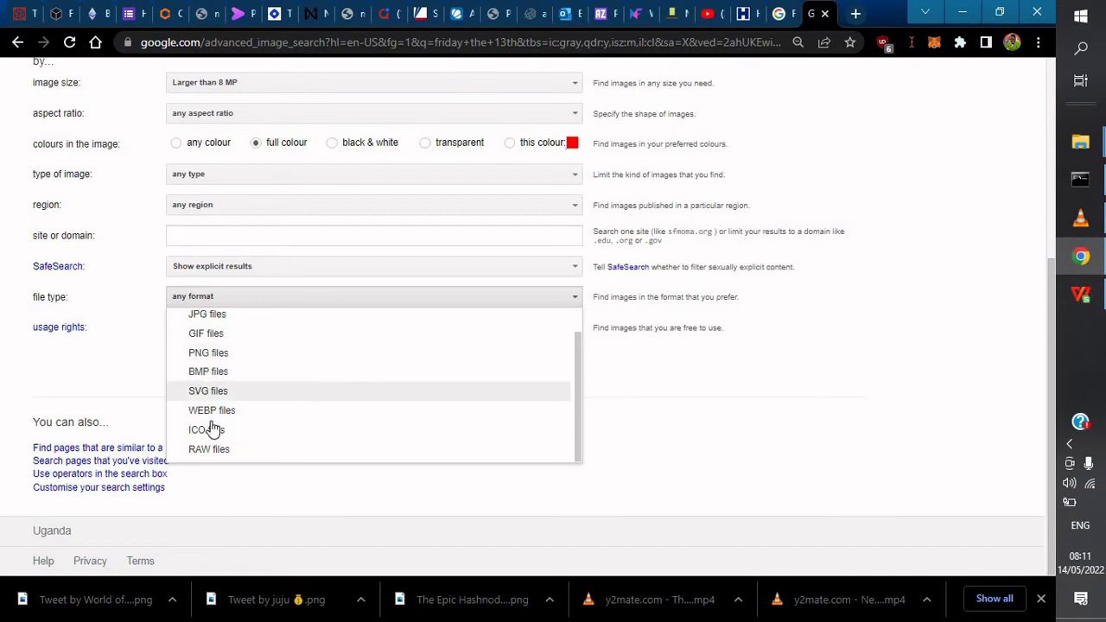
pyautogui.scroll(1, 222, 363)
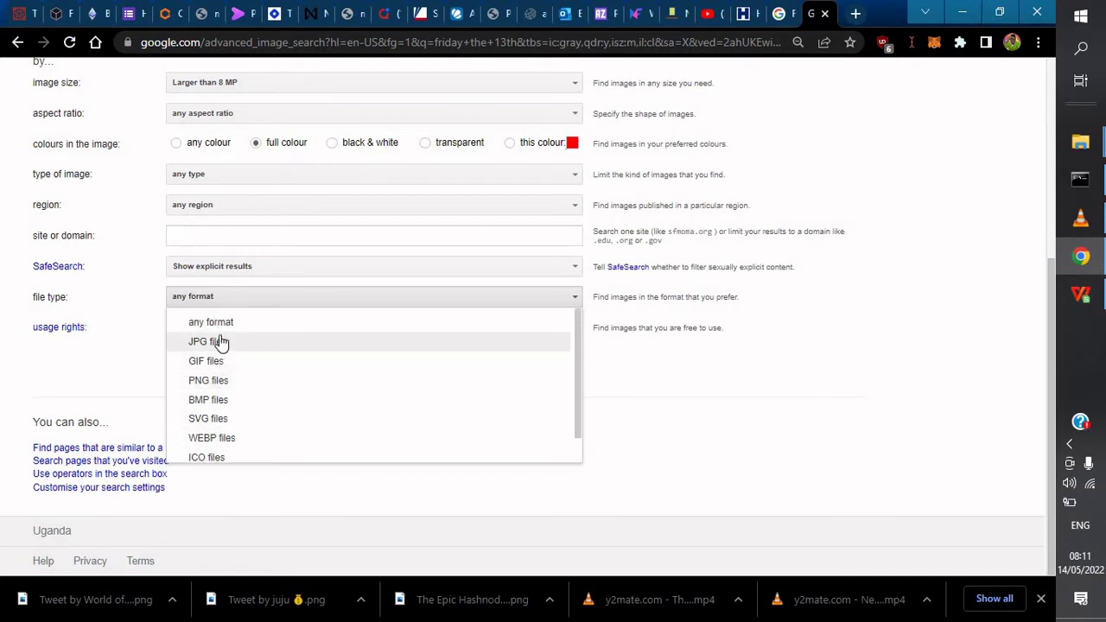
pyautogui.scroll(-1, 245, 369)
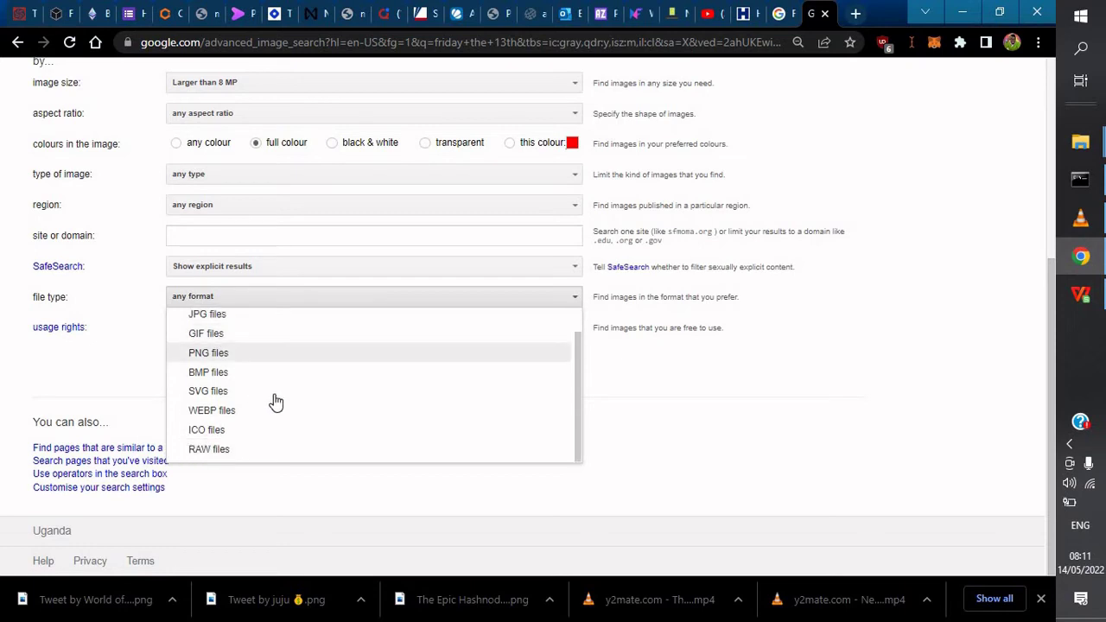
pyautogui.scroll(-1, 245, 370)
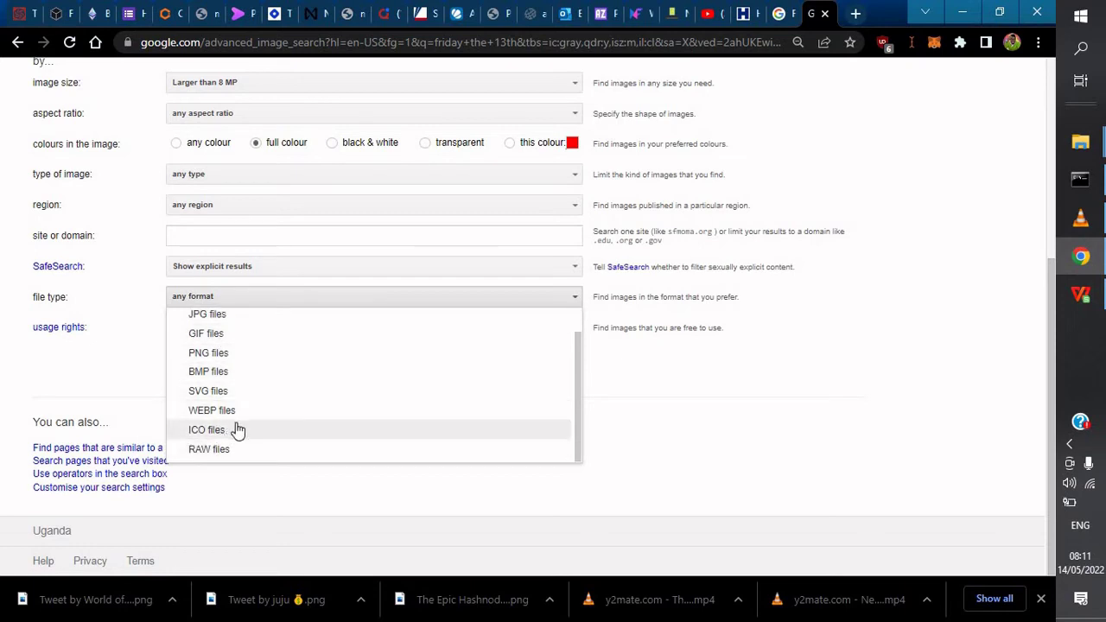
pyautogui.scroll(1, 199, 342)
pyautogui.scroll(1, 249, 383)
pyautogui.scroll(-1, 294, 394)
pyautogui.click(150, 336)
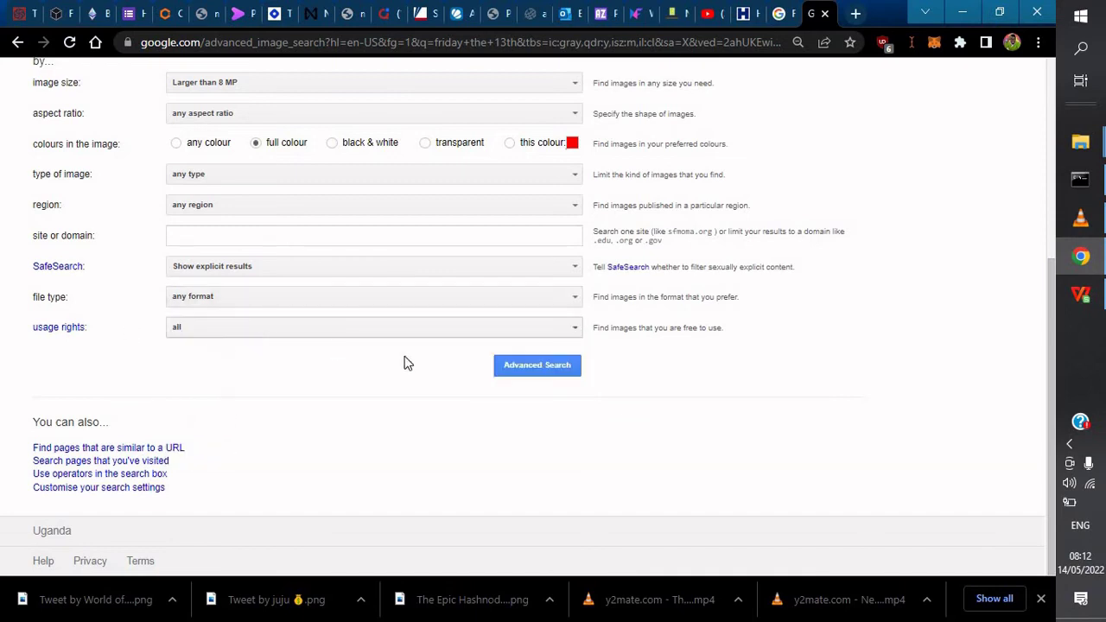
# Run the advanced image search and check the size filter choices on the results page
pyautogui.click(545, 364)
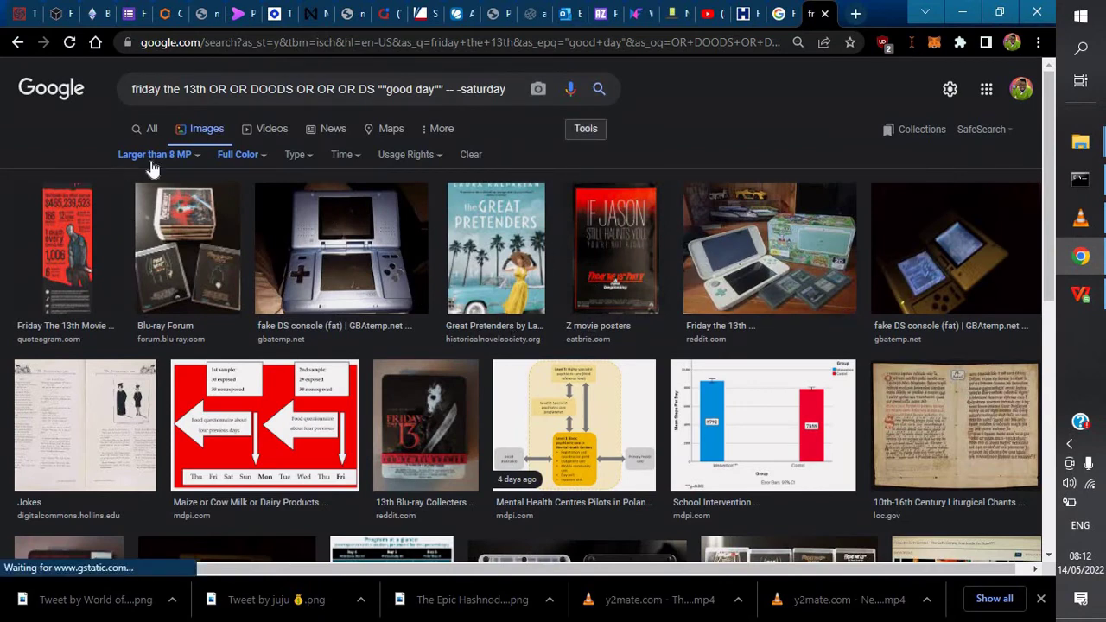
pyautogui.click(189, 157)
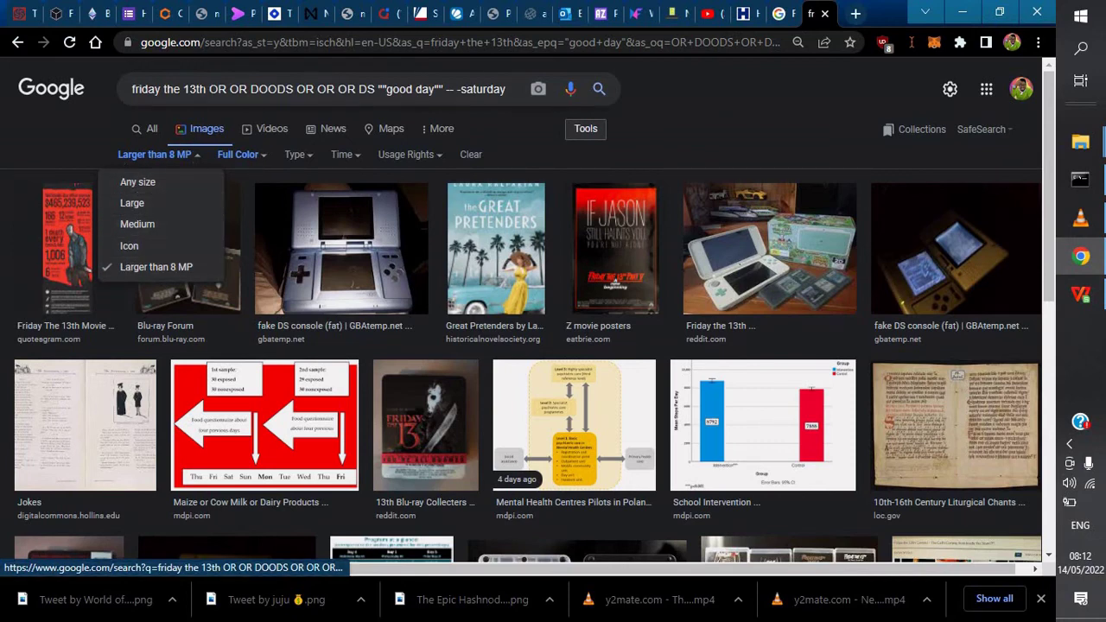
pyautogui.click(197, 89)
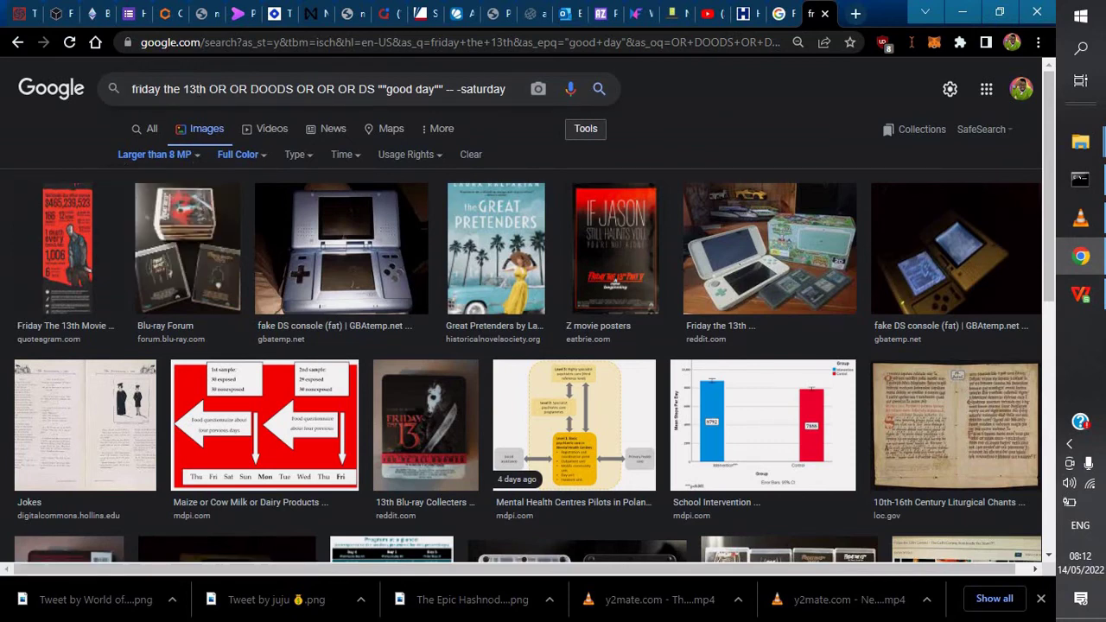